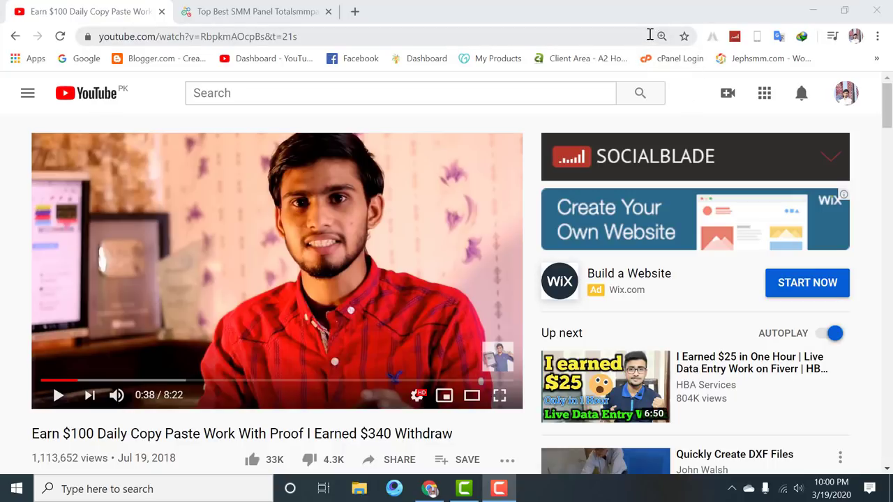
Step: Switch to the Total SMM Panel home page, highlight its web address, and open the account registration form
left_click(225, 9)
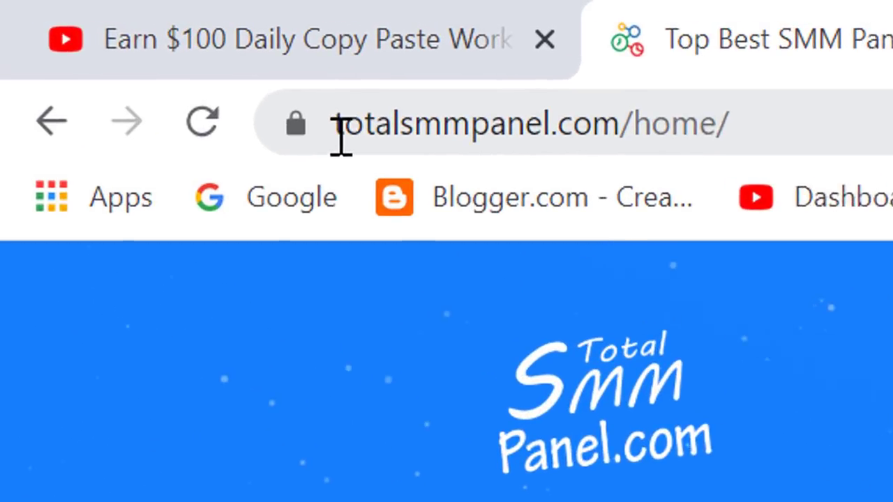
left_click_drag(99, 37, 165, 34)
left_click_drag(561, 115, 630, 114)
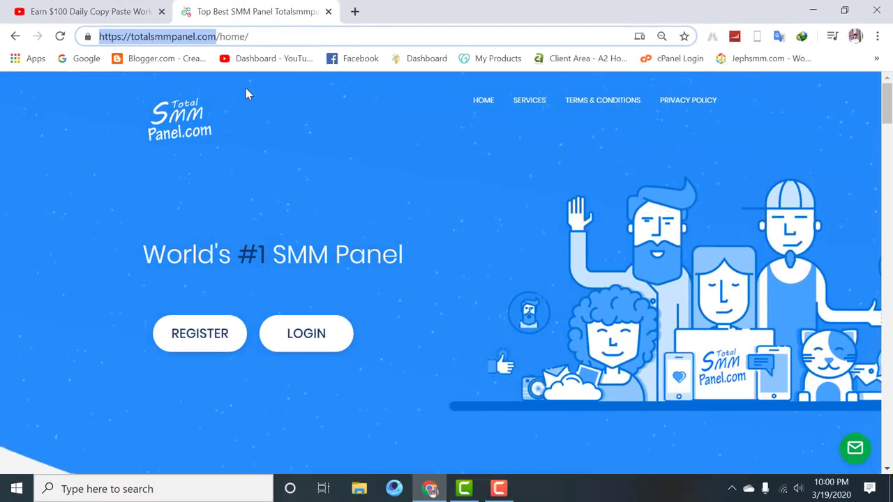
left_click(245, 88)
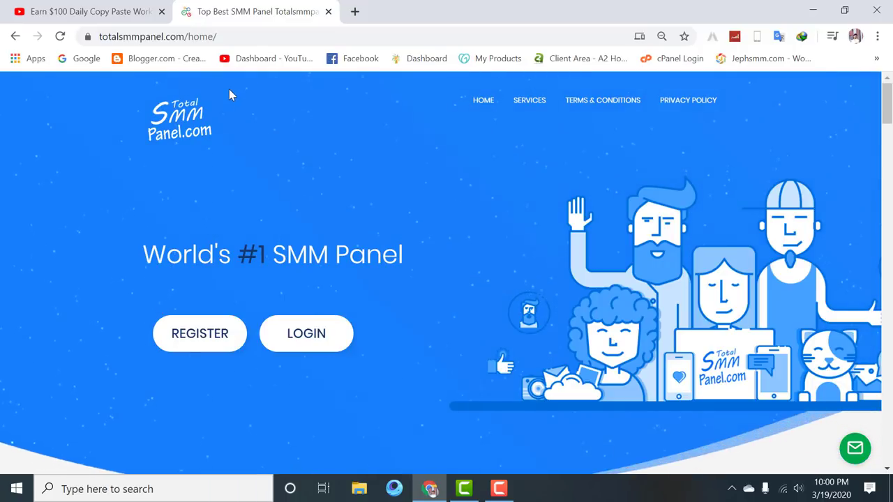
scroll(279, 159, "down", 1)
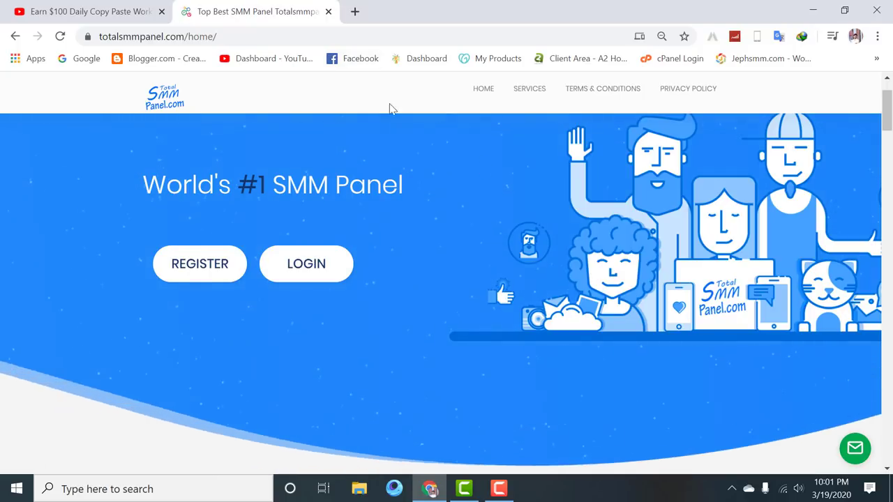
left_click(216, 263)
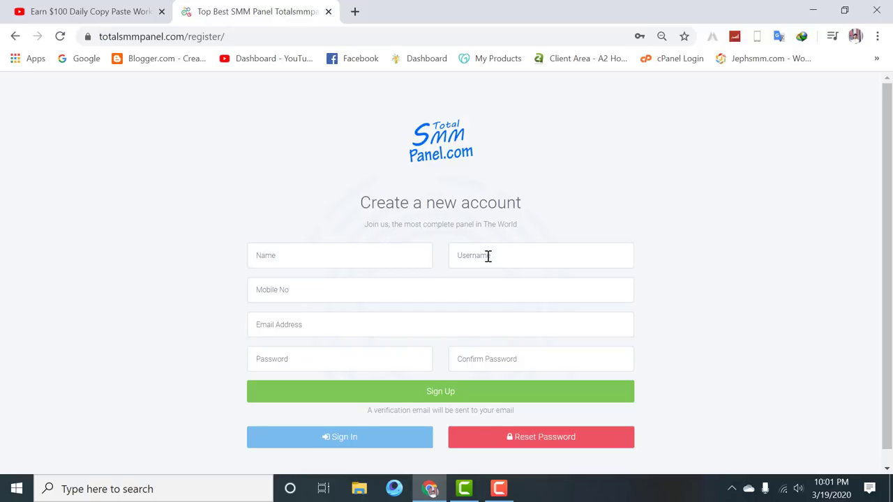
Step: Register a new account with the name, username, mobile number, email address and password, and save the login in the browser
left_click(296, 255)
left_click(274, 287)
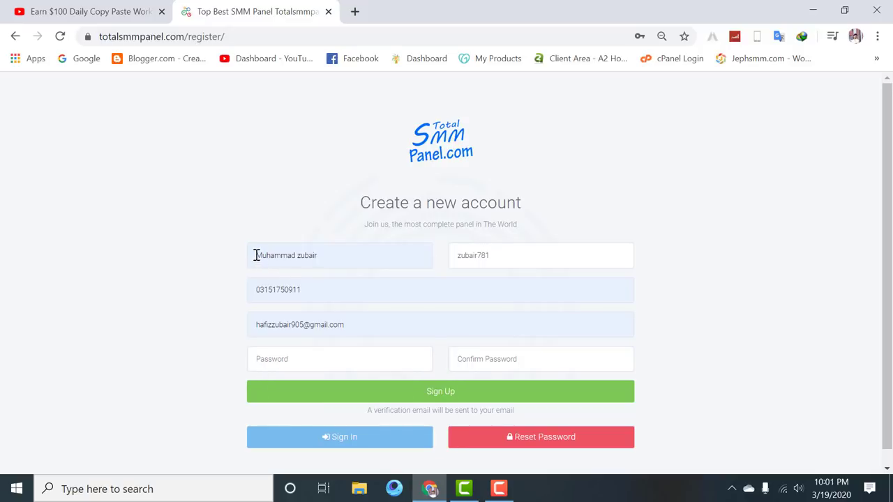
left_click_drag(256, 256, 315, 254)
left_click(177, 240)
left_click(459, 396)
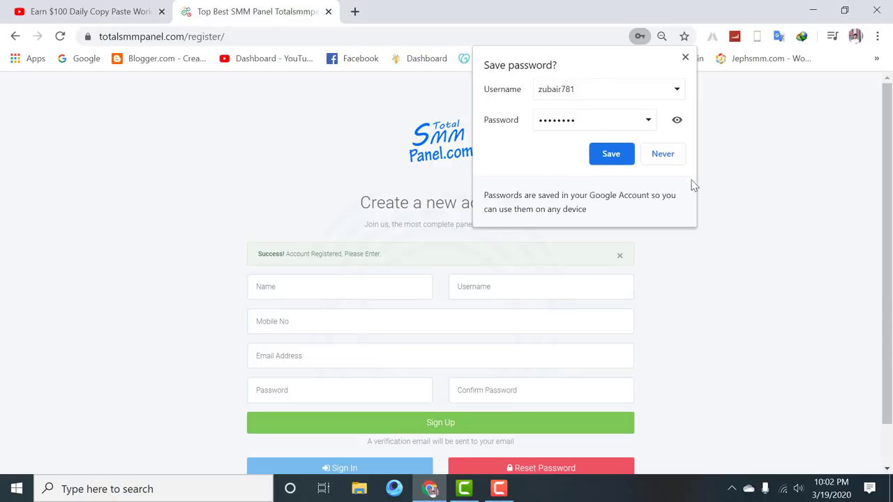
left_click(611, 155)
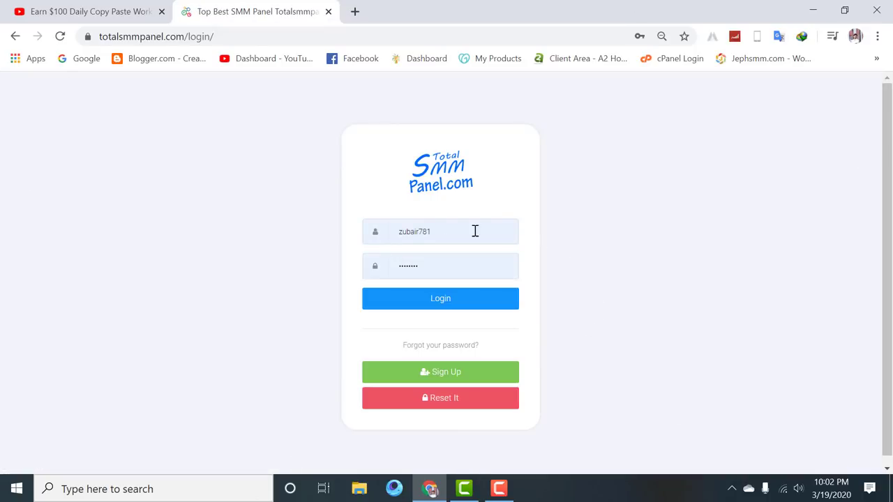
Step: Log in to the new account with the saved credentials and look over the dashboard's account summary
left_click(463, 301)
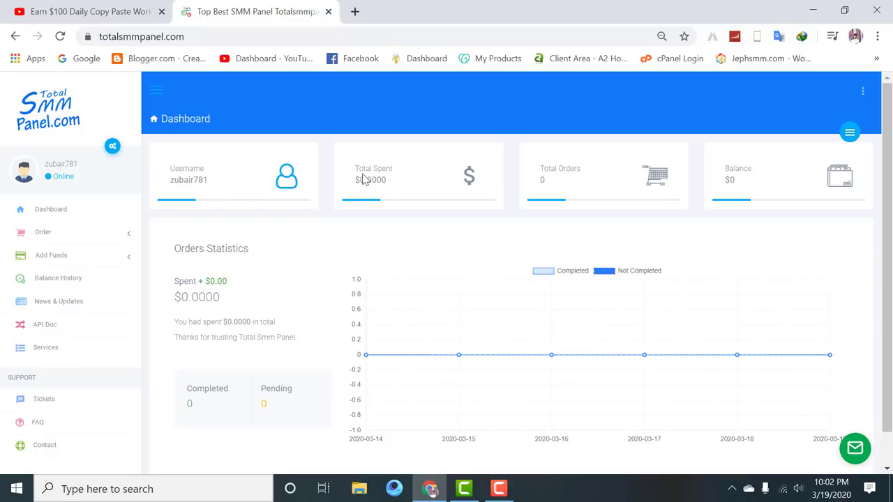
left_click_drag(356, 173, 375, 176)
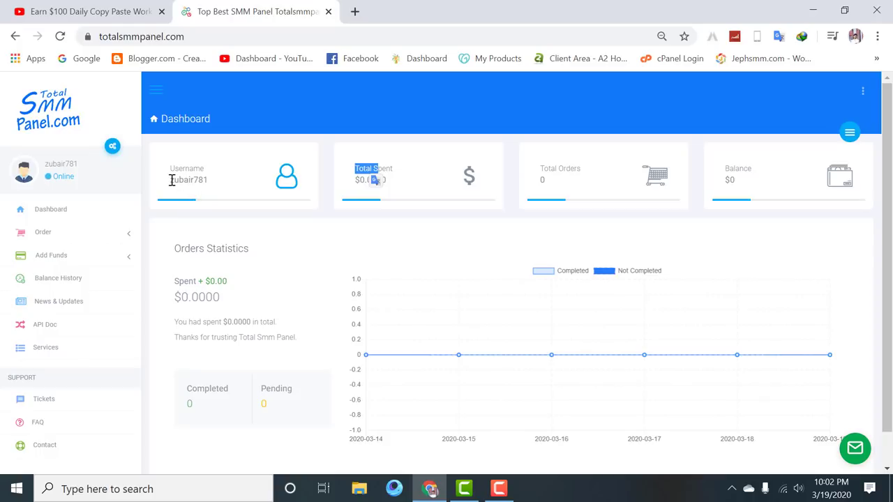
left_click(159, 214)
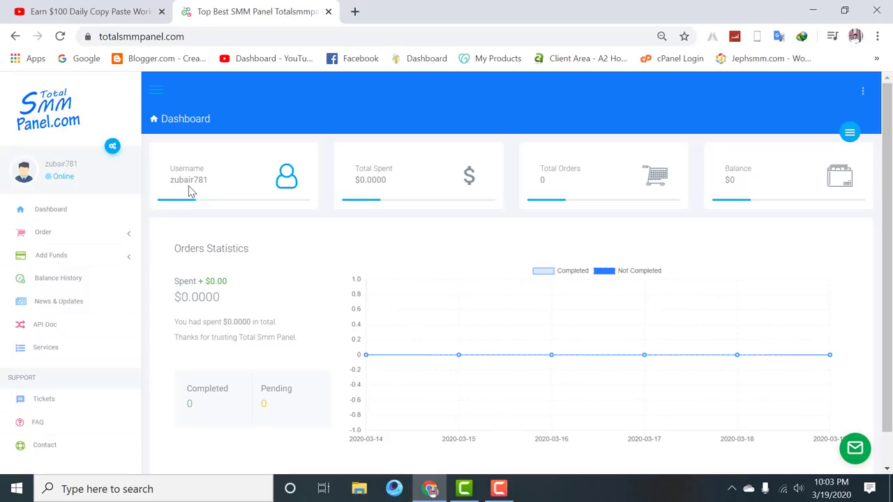
Step: Open the Manual Deposits page under Add Funds and look through it
left_click(83, 258)
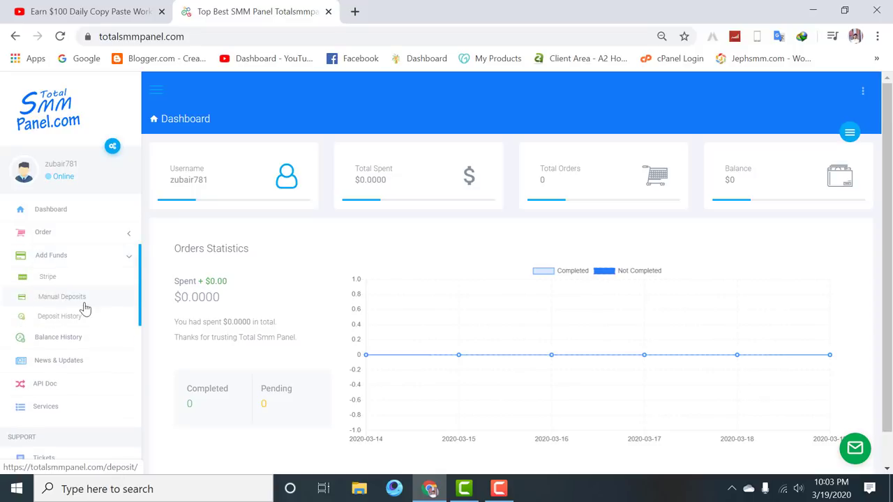
left_click(39, 301)
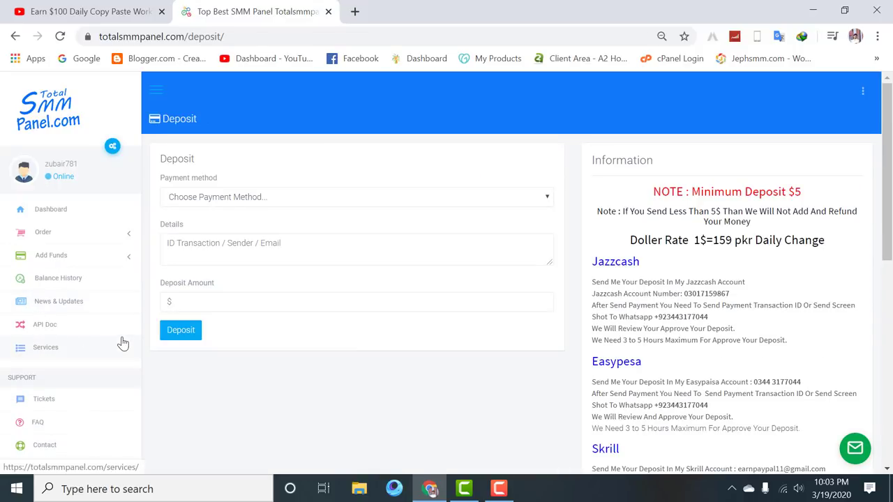
scroll(640, 202, "down", 2)
scroll(641, 193, "up", 2)
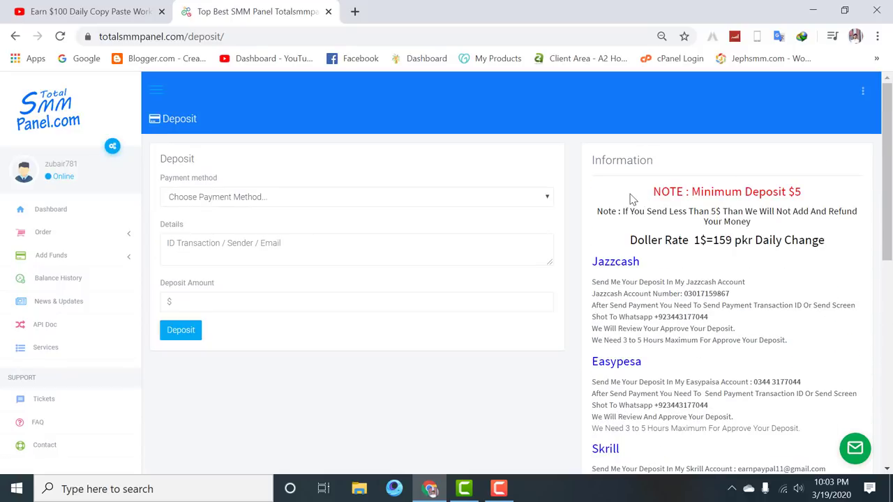
Step: Examine the minimum deposit notes and the dollar rate in the deposit information
left_click_drag(653, 193, 820, 199)
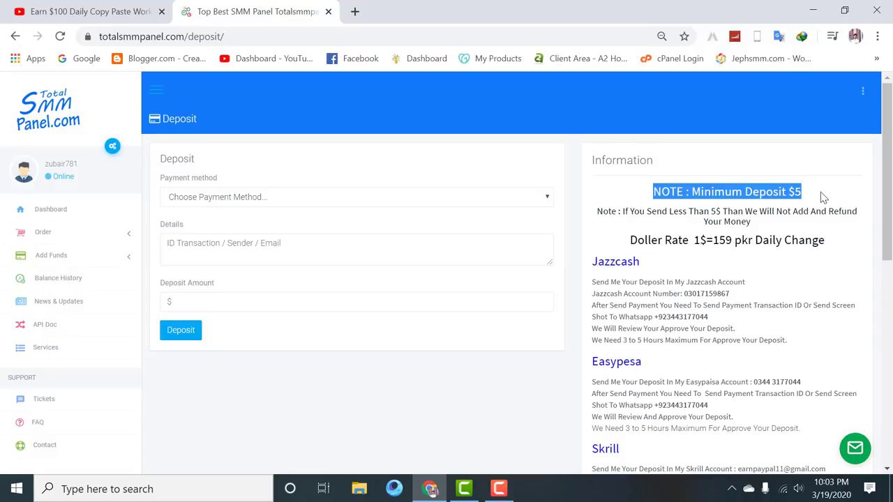
left_click_drag(797, 193, 788, 195)
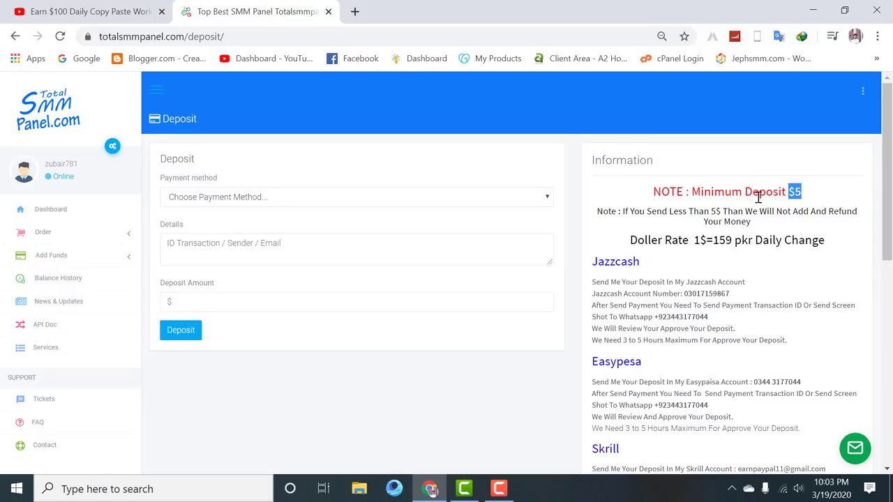
left_click_drag(759, 197, 757, 211)
left_click(643, 200)
left_click_drag(596, 212, 760, 230)
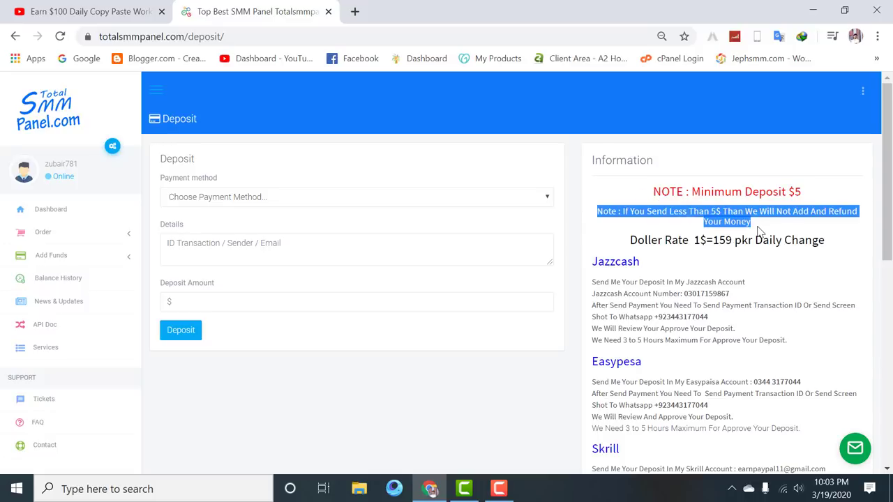
left_click(759, 229)
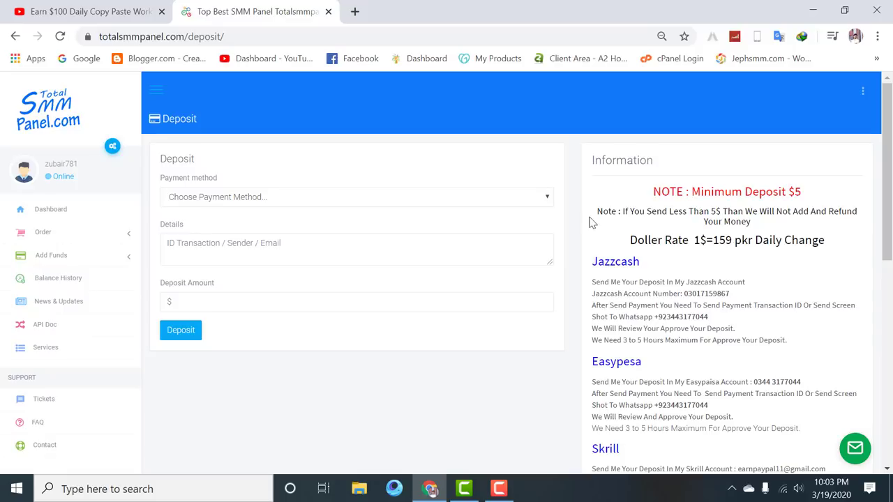
left_click_drag(598, 212, 779, 228)
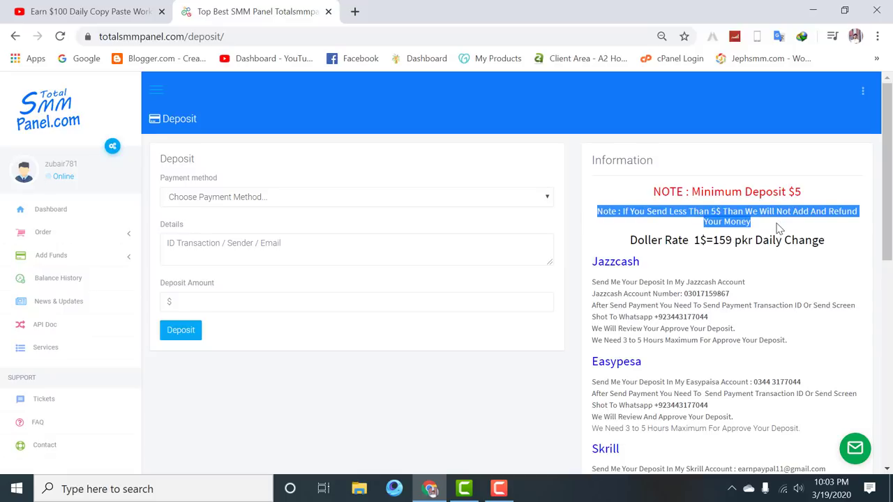
left_click_drag(630, 240, 833, 254)
left_click(713, 242)
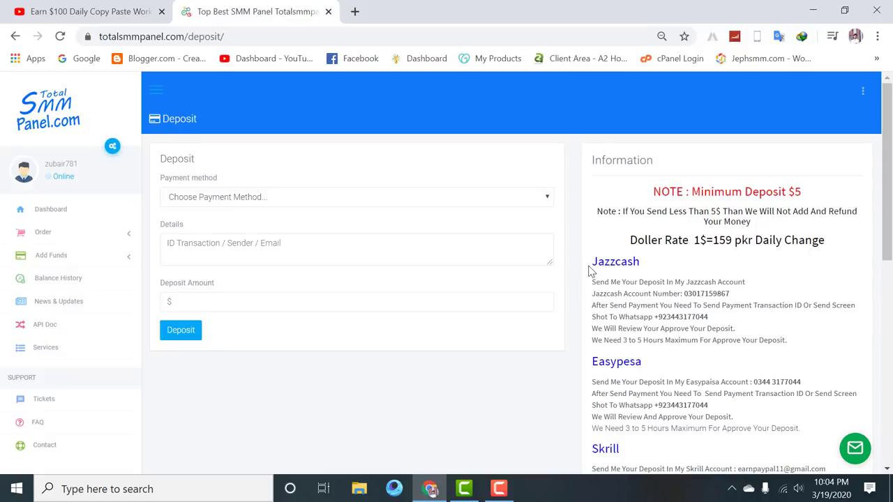
Step: Look through the Jazzcash, Easypesa, Skrill and Perfect Money deposit instructions and the contact information
left_click_drag(593, 262, 740, 295)
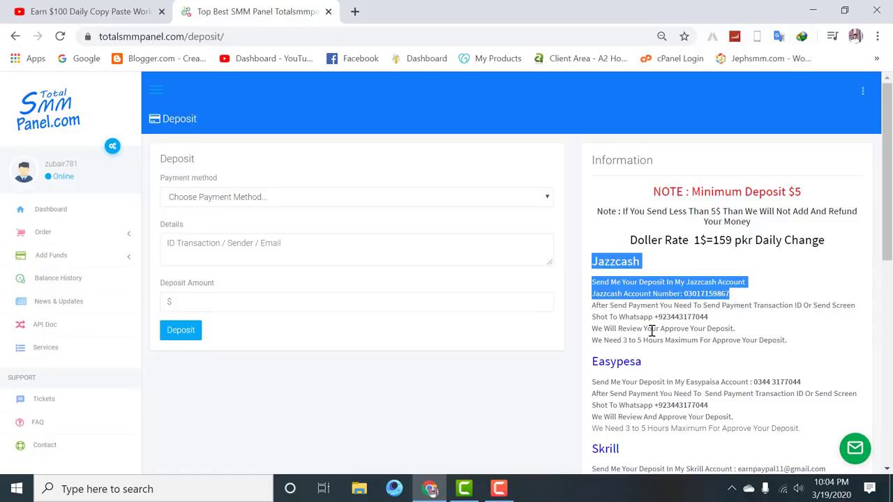
scroll(637, 379, "down", 4)
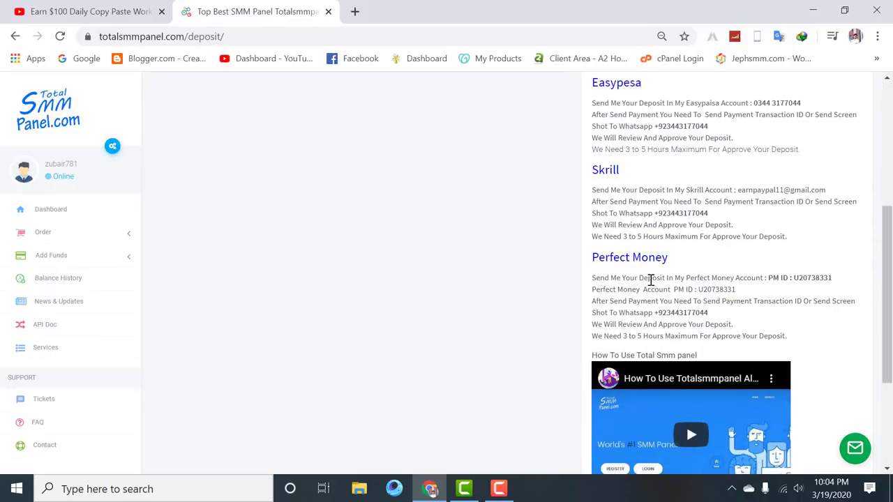
scroll(649, 279, "down", 3)
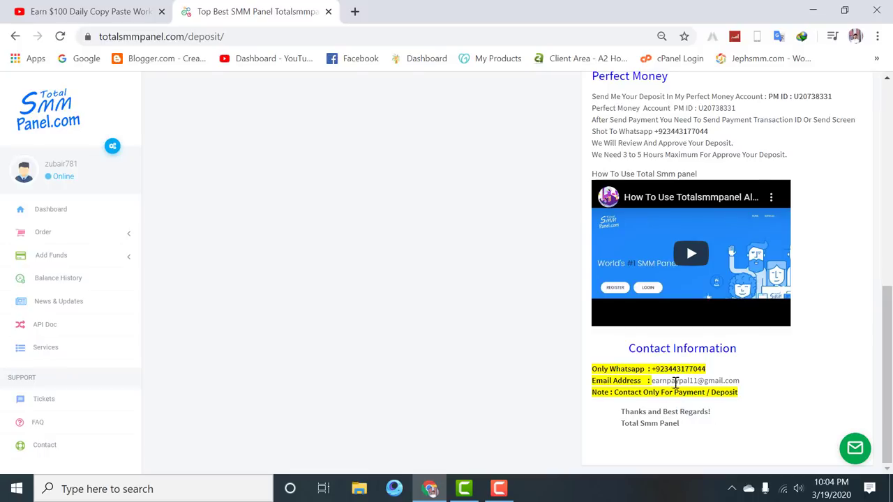
scroll(676, 382, "up", 3)
scroll(719, 363, "down", 3)
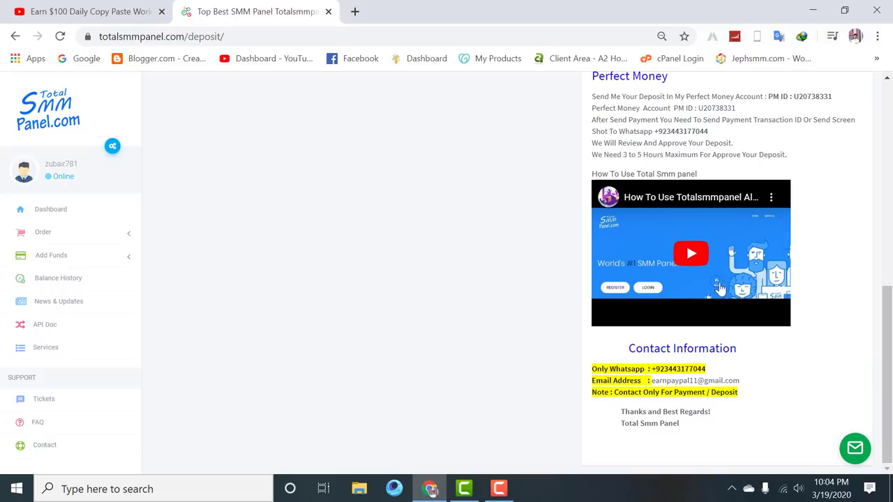
scroll(744, 284, "up", 3)
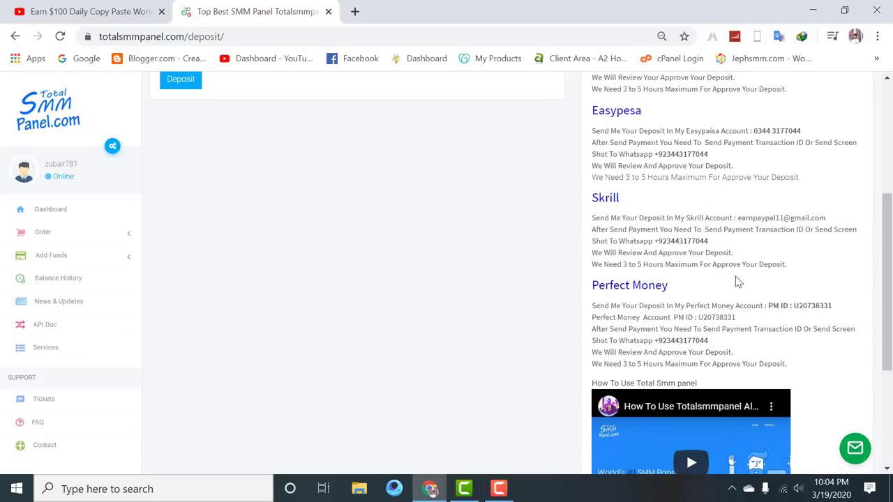
scroll(355, 269, "up", 4)
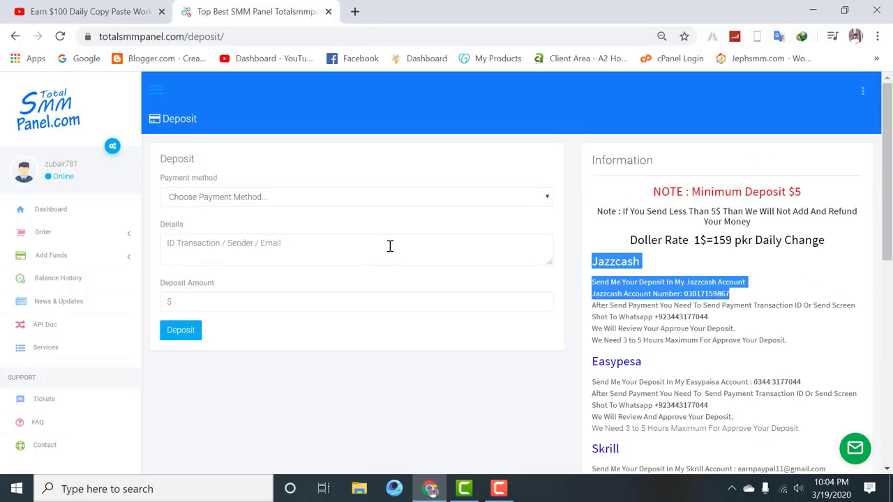
left_click(481, 430)
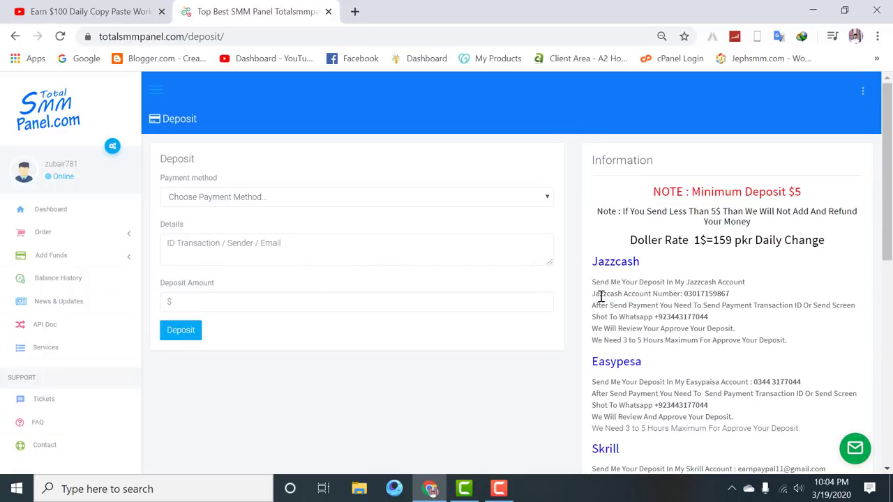
Step: Highlight the Jazzcash account number and the WhatsApp contact number in the Jazzcash deposit instructions
left_click_drag(684, 295, 730, 295)
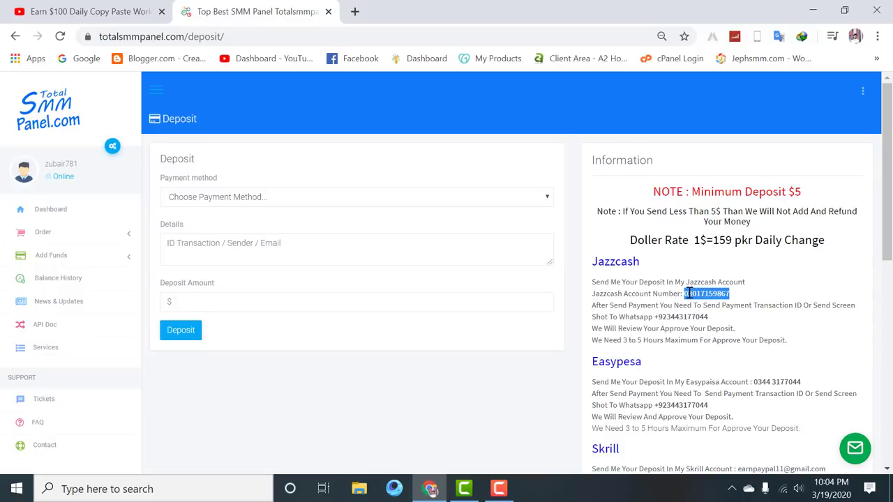
left_click_drag(687, 293, 728, 293)
left_click_drag(659, 316, 719, 322)
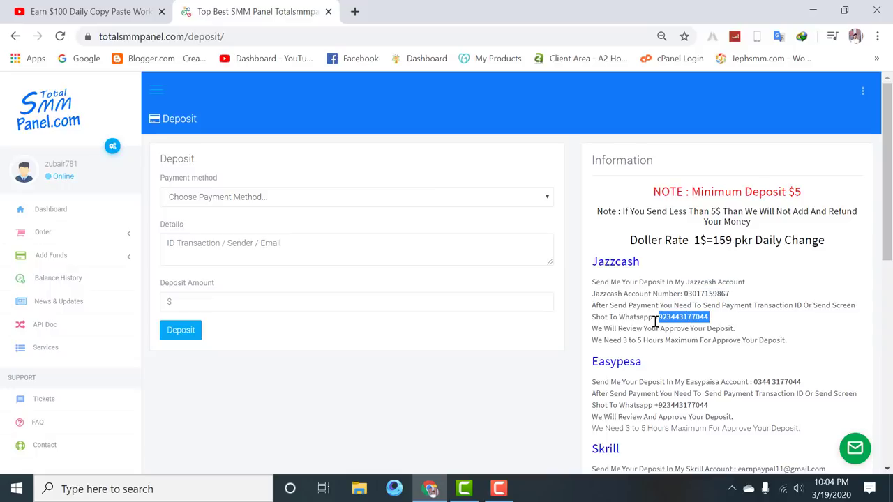
left_click_drag(655, 319, 721, 321)
scroll(651, 295, "down", 2)
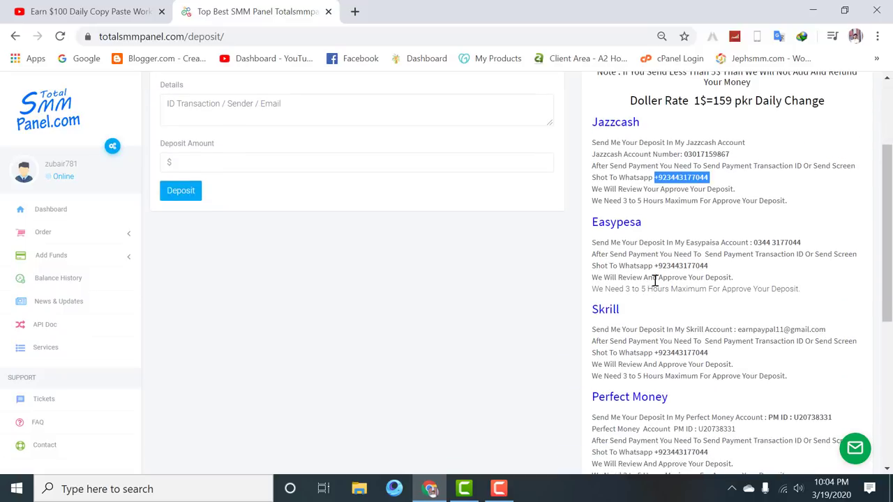
scroll(656, 269, "up", 2)
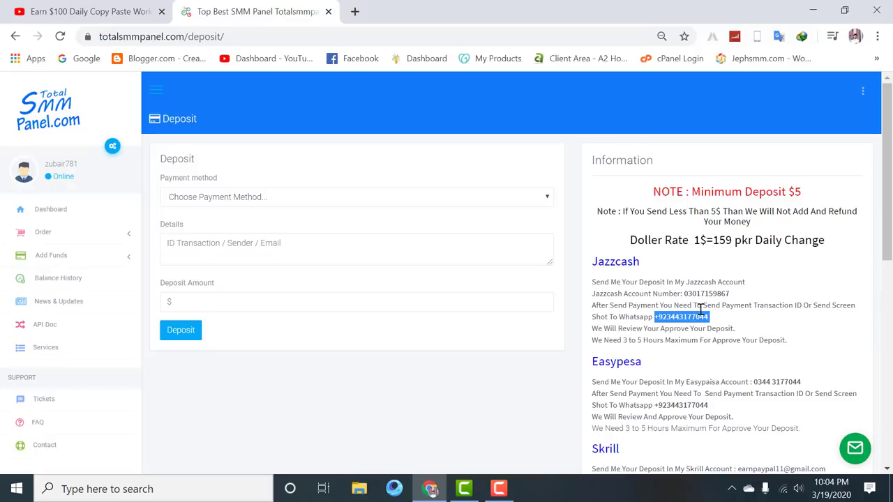
Step: Choose Easypesa as the deposit payment method, highlight its note, and change the payment method to Skrill
left_click(381, 197)
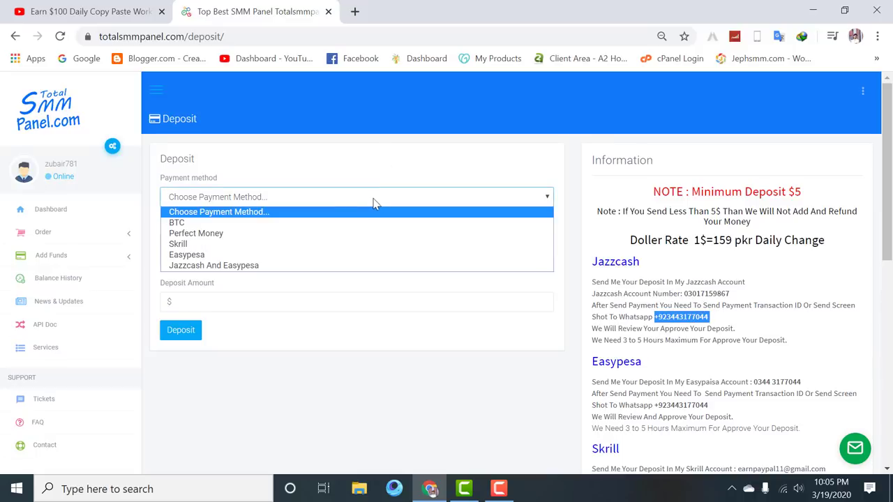
left_click(275, 258)
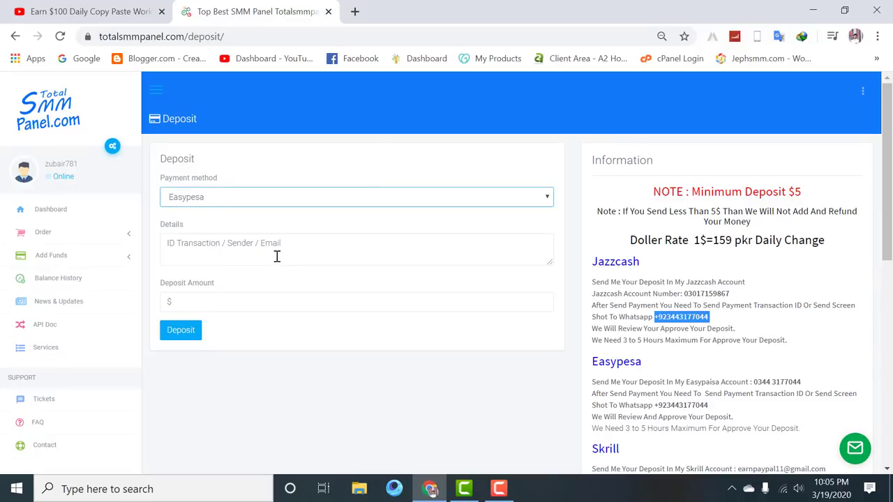
left_click_drag(171, 236, 388, 260)
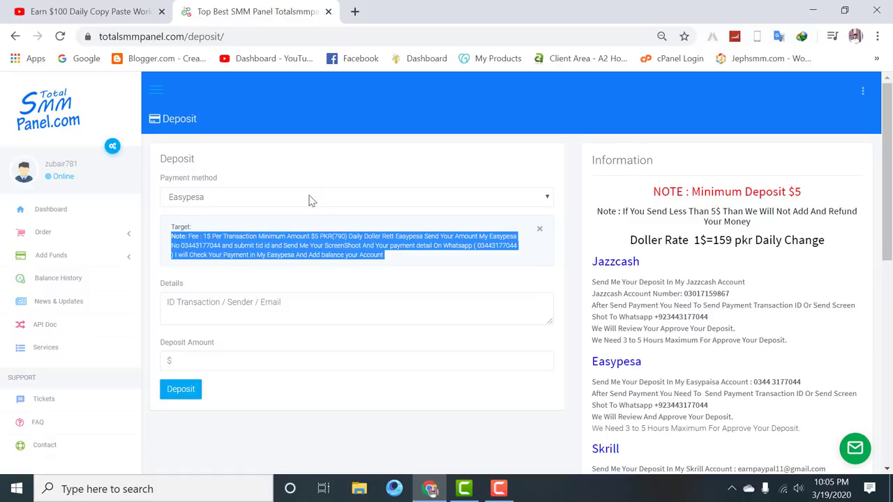
left_click(283, 202)
left_click(260, 243)
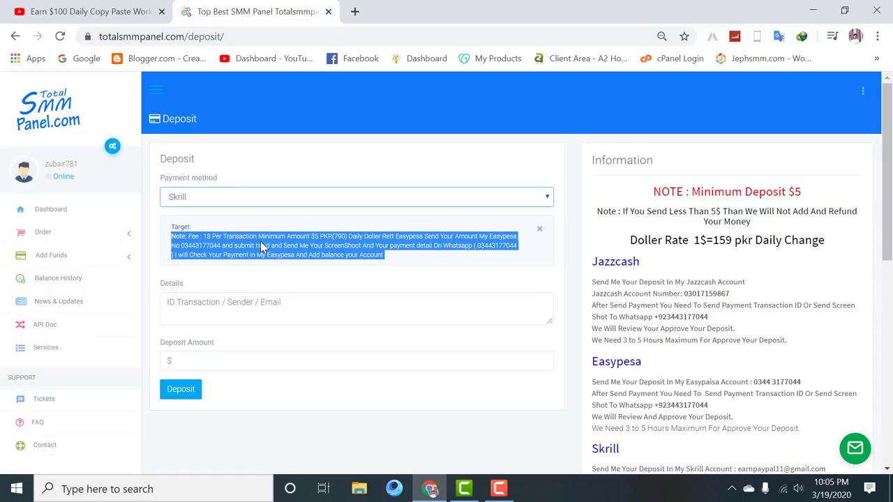
Step: Look over the available deposit payment methods and the Skrill deposit note
left_click(314, 205)
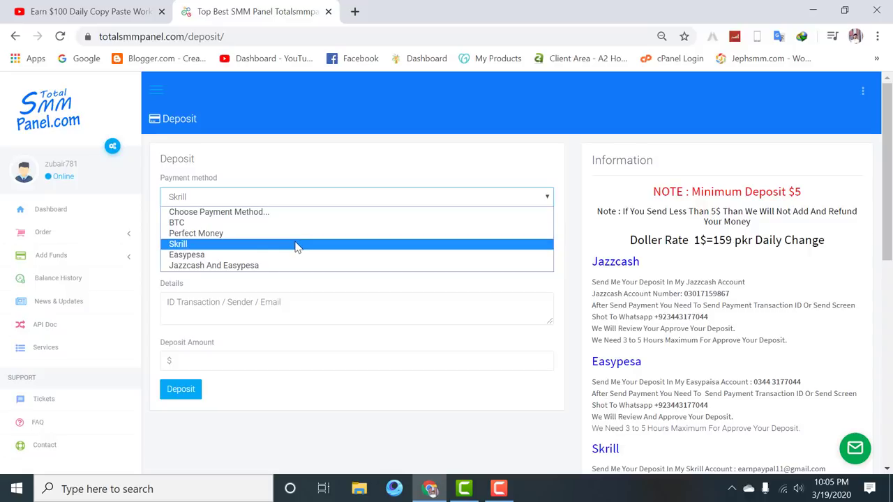
left_click(724, 260)
scroll(712, 267, "down", 1)
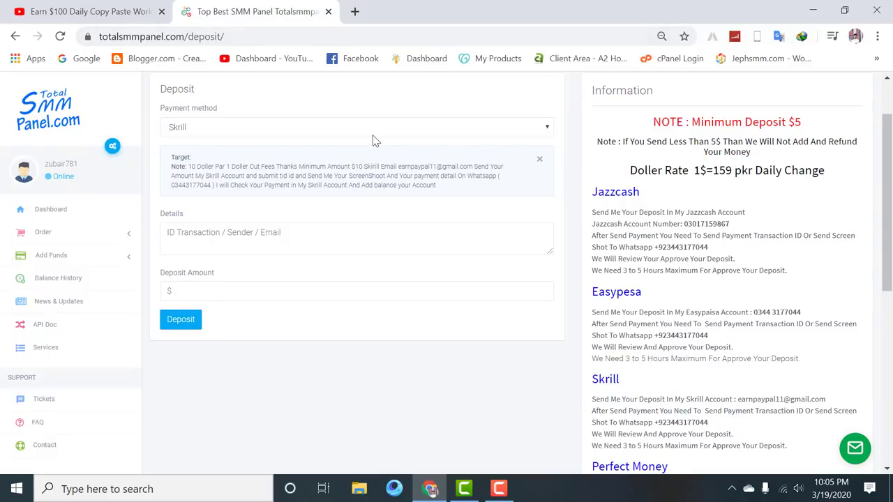
Step: Start a new order with category 4 YouTube Subscribers and service Youtube Subscribers [R30] [20K] [1H - 10K/Day] -- $9 per 1000
left_click(65, 233)
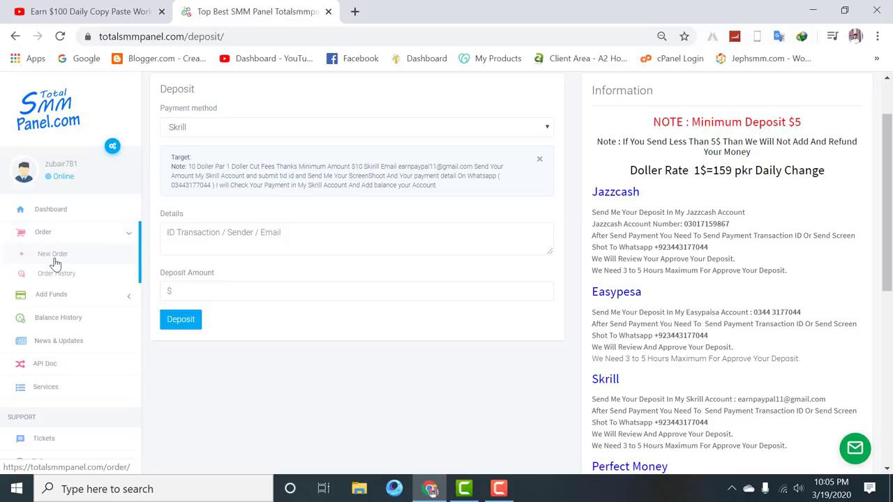
left_click(56, 259)
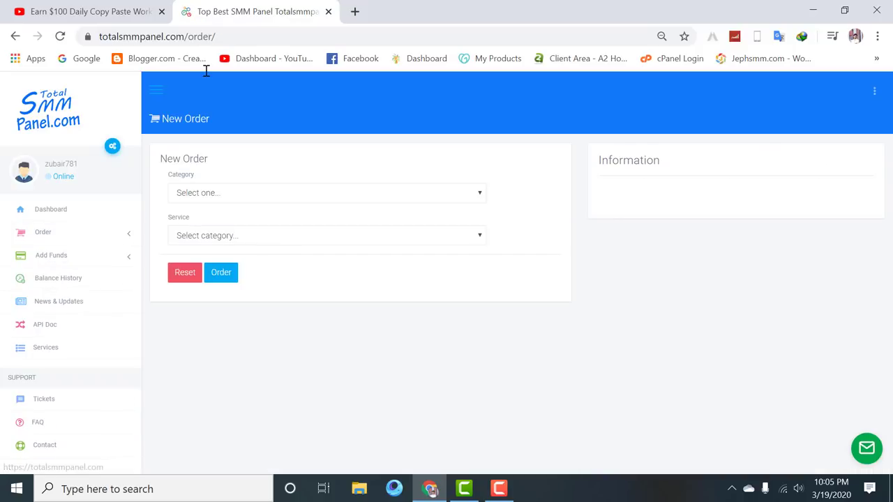
left_click(237, 198)
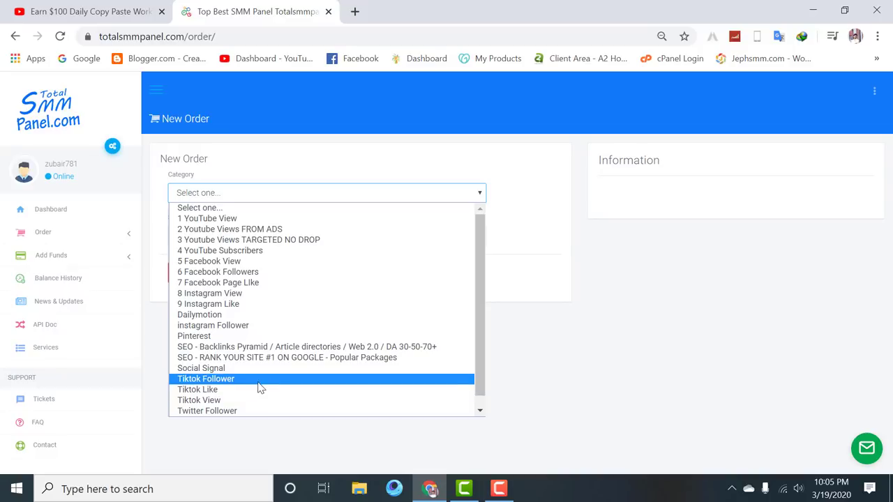
left_click(255, 251)
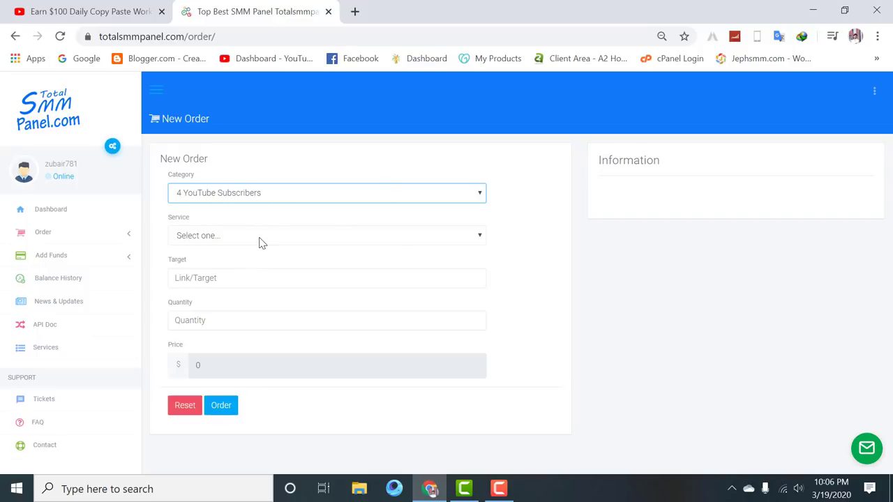
left_click(259, 241)
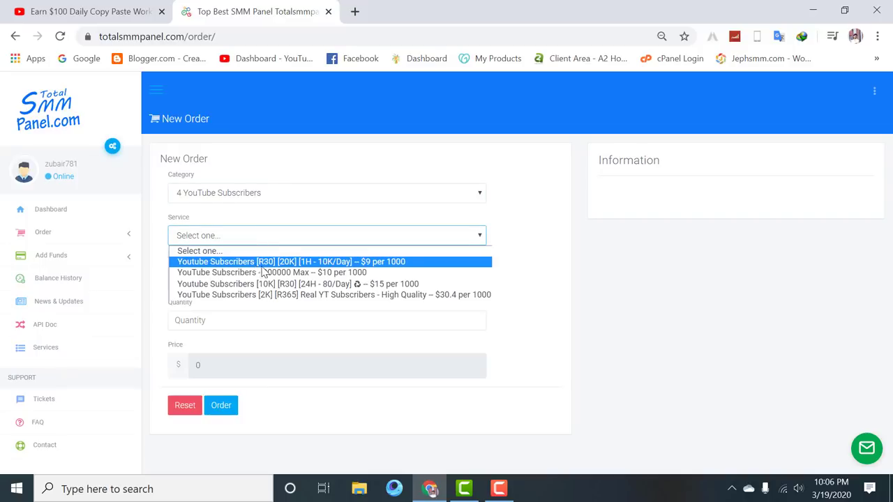
left_click(371, 263)
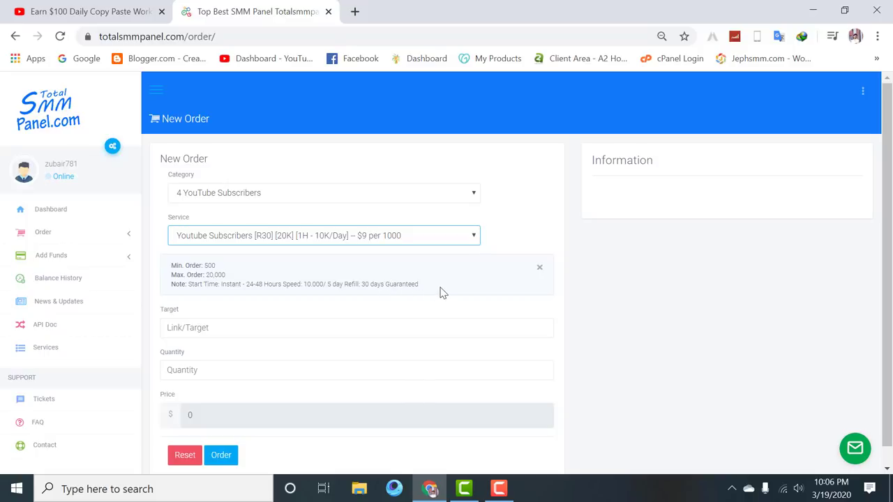
Step: Change the service to YouTube Subscribers [2K] [R365] Real YT Subscribers - High Quality and highlight the refill period in its note
left_click(377, 237)
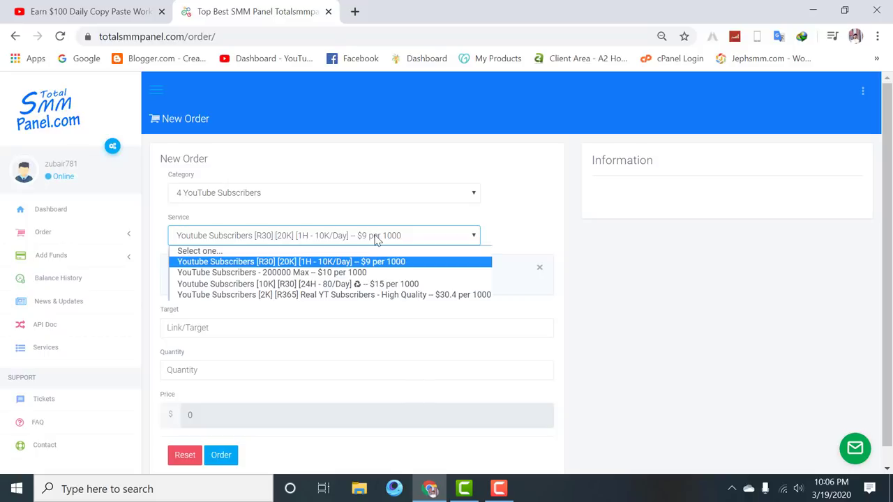
left_click(377, 295)
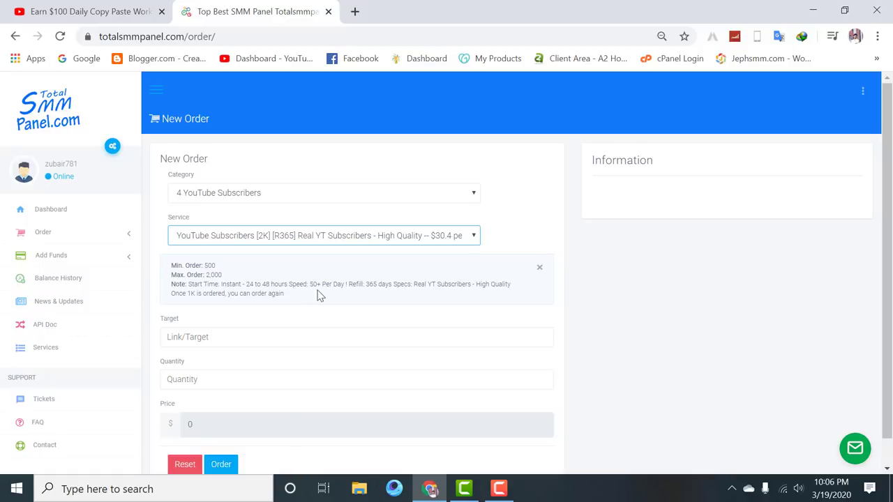
double_click(371, 284)
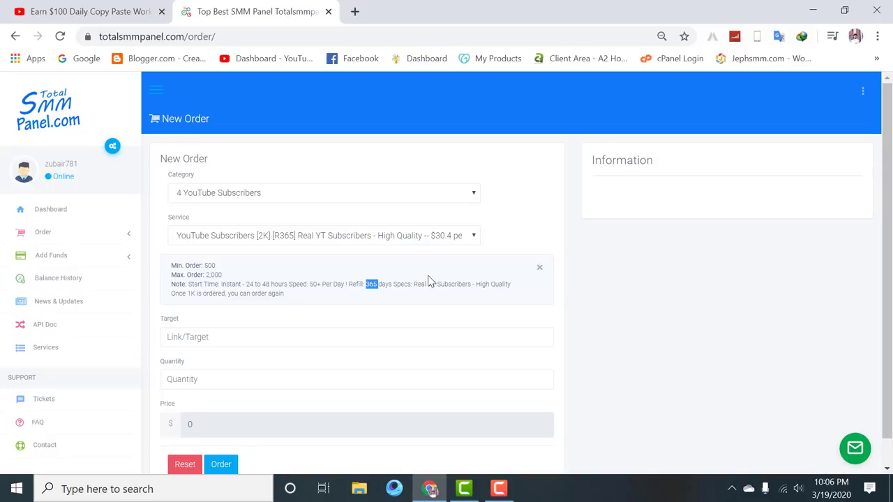
left_click(345, 240)
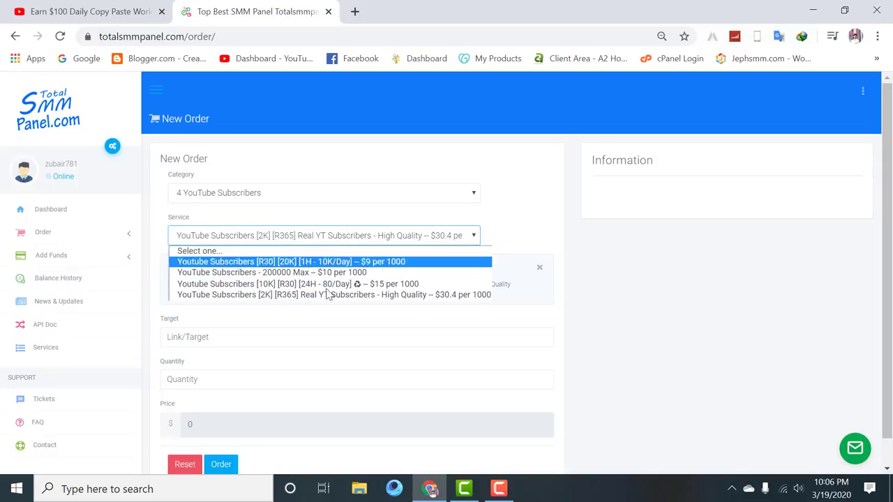
left_click(509, 238)
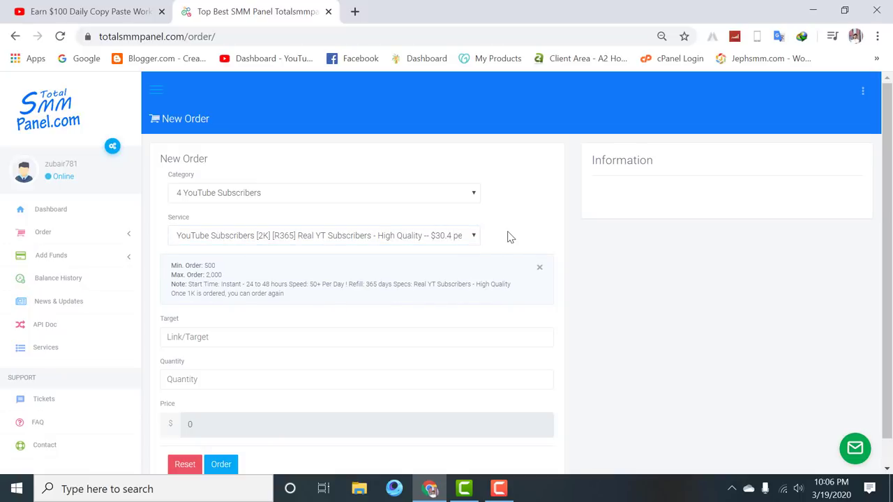
Step: Set the order's service to Youtube Subscribers [R30] [20K] [1H - 10K/Day] -- $9 per 1000
left_click(283, 241)
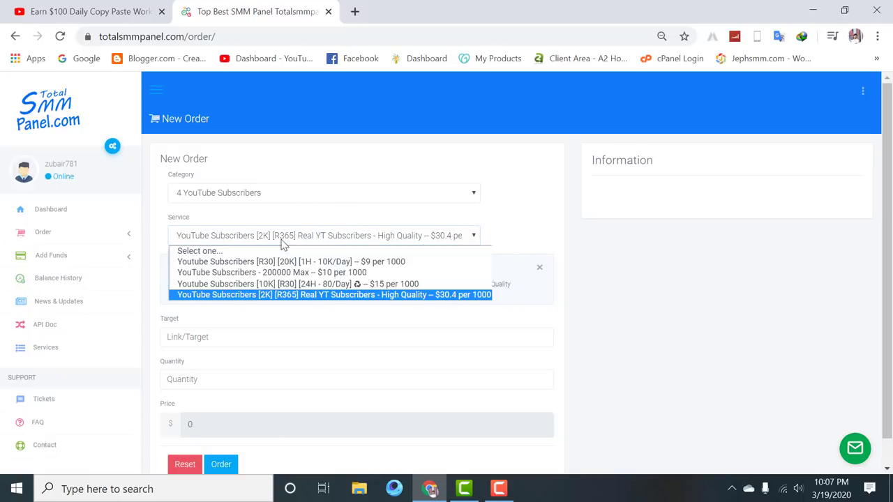
left_click(272, 263)
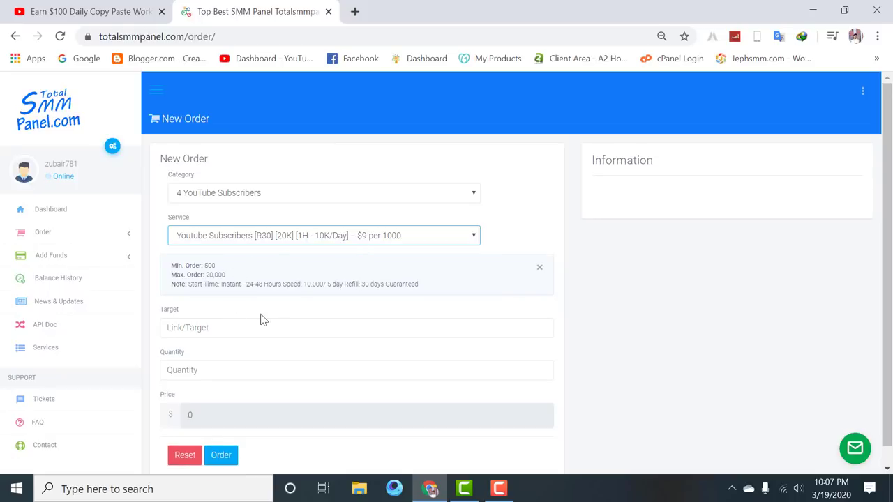
scroll(244, 311, "down", 1)
left_click(215, 308)
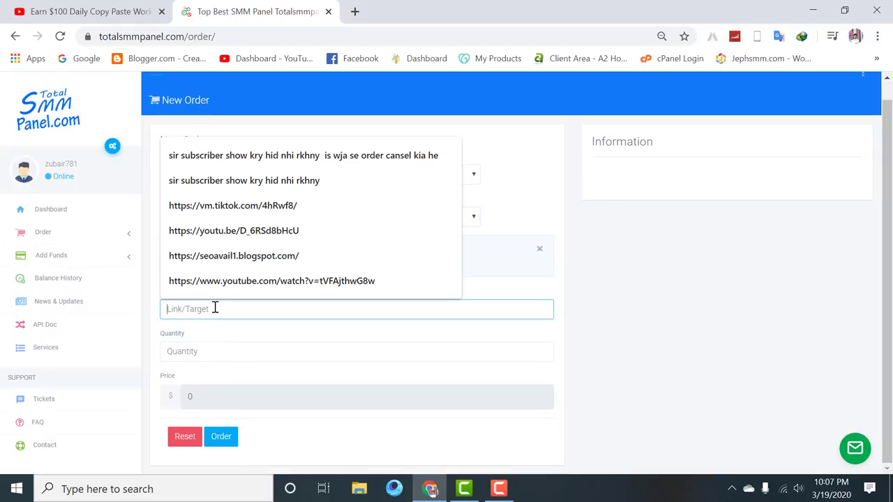
left_click(643, 337)
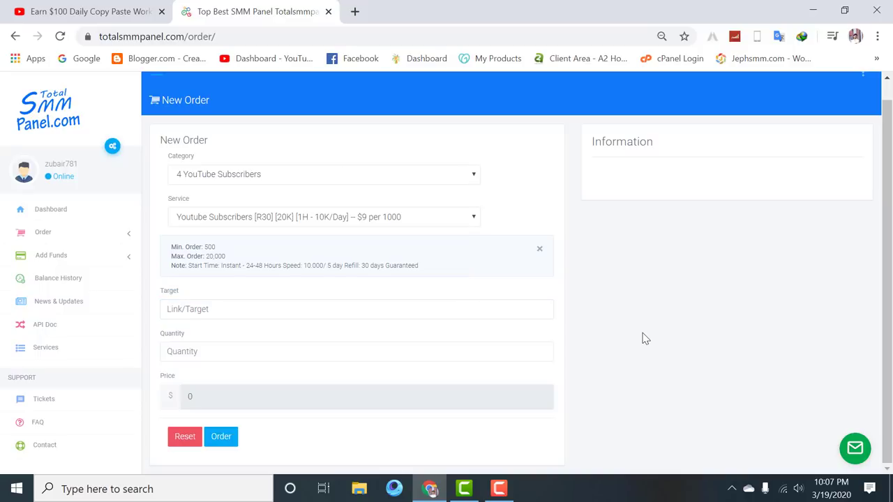
Step: Switch to the YouTube video page and open the uploader's channel in a new browser tab
left_click(88, 11)
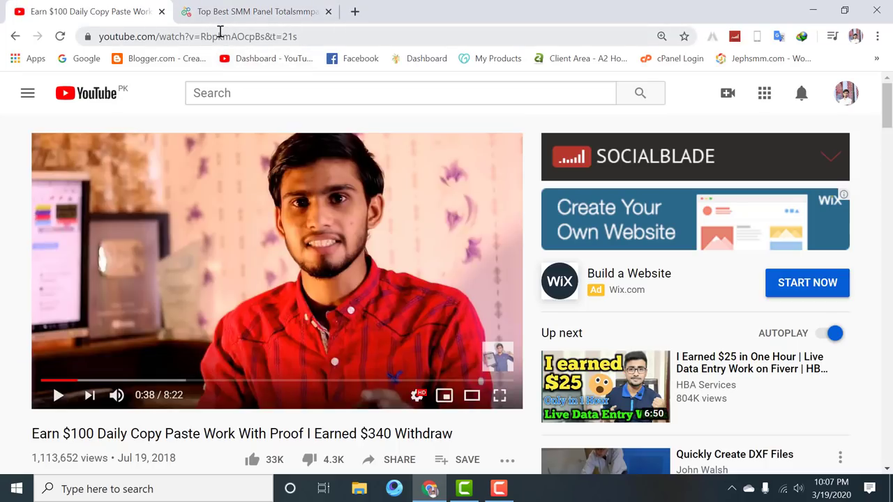
scroll(3, 212, "down", 3)
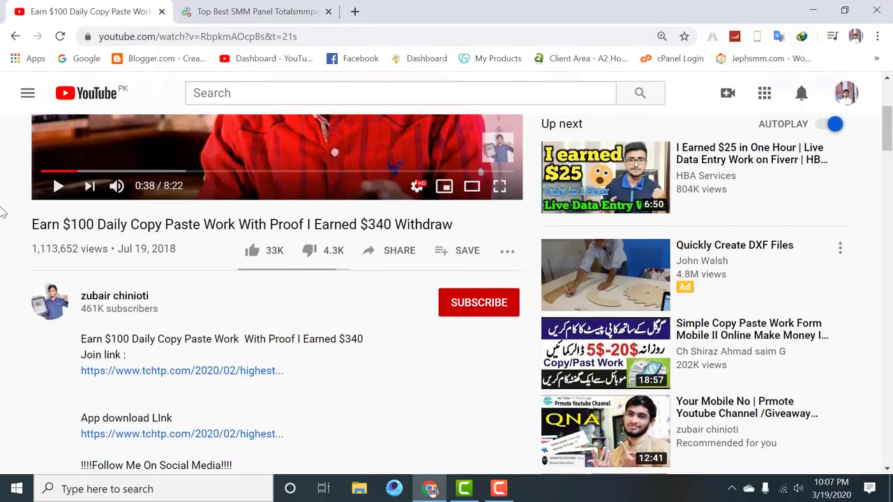
right_click(120, 301)
left_click(154, 309)
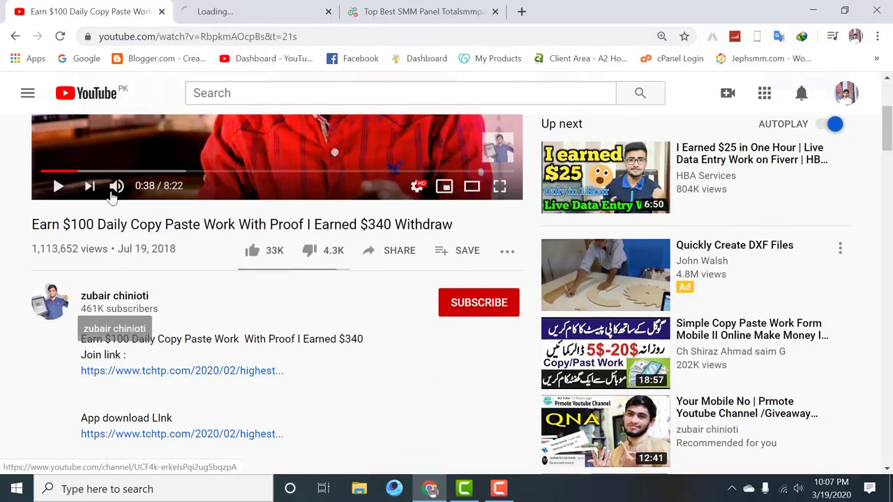
left_click(196, 8)
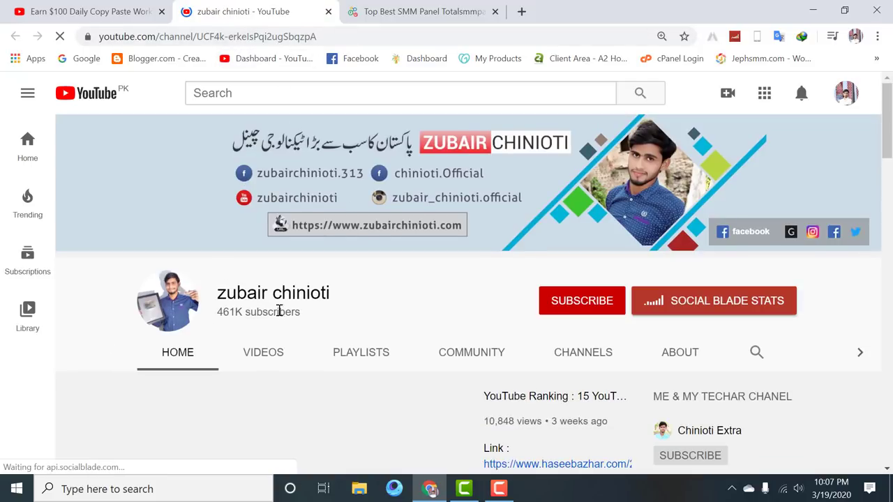
Step: Pause the channel's featured video and highlight the subscriber count under the channel name
scroll(231, 321, "down", 3)
left_click(161, 354)
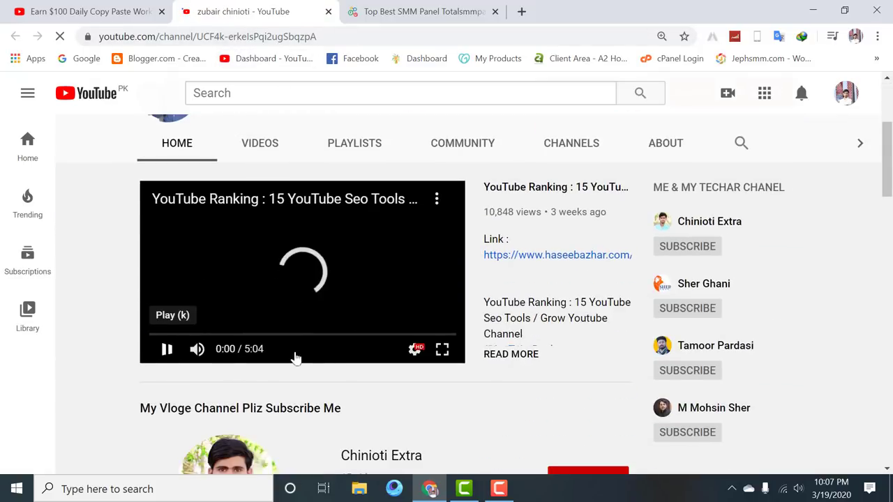
left_click_drag(216, 312, 303, 313)
left_click(354, 307)
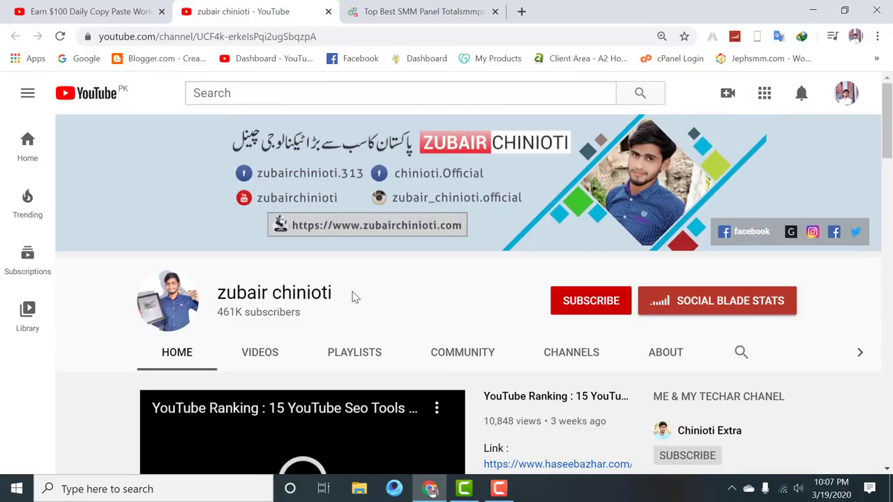
Step: Copy the web address of the YouTube channel
left_click(249, 35)
key("ctrl+c")
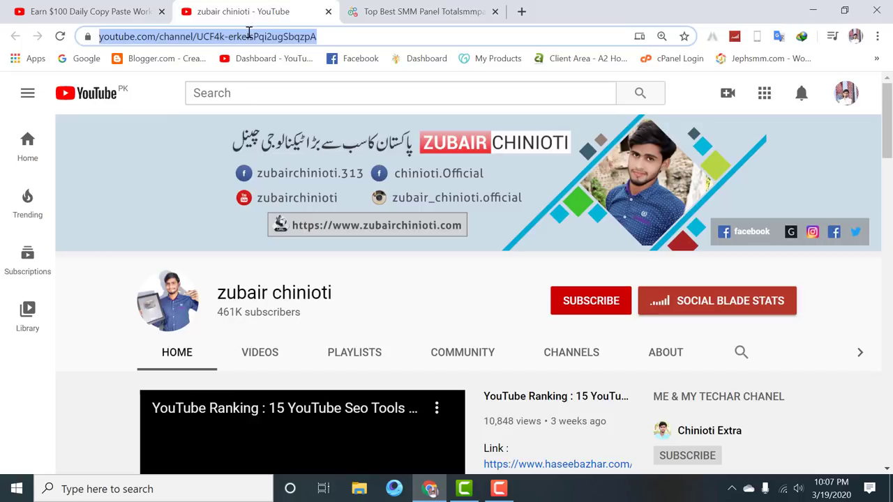
right_click(250, 35)
left_click(292, 129)
Step: Return to the new order page, paste the channel link as the target and set the quantity to 500
left_click(412, 11)
left_click(237, 311)
right_click(235, 315)
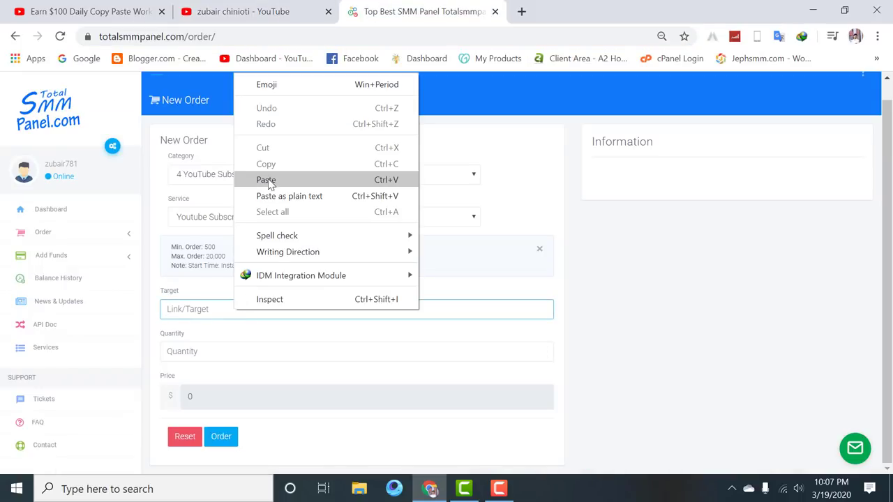
left_click(239, 182)
left_click(199, 352)
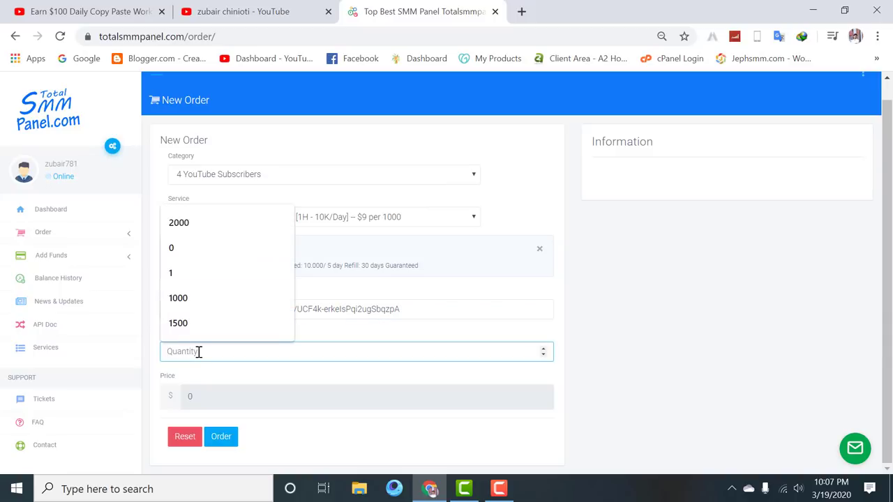
type("500")
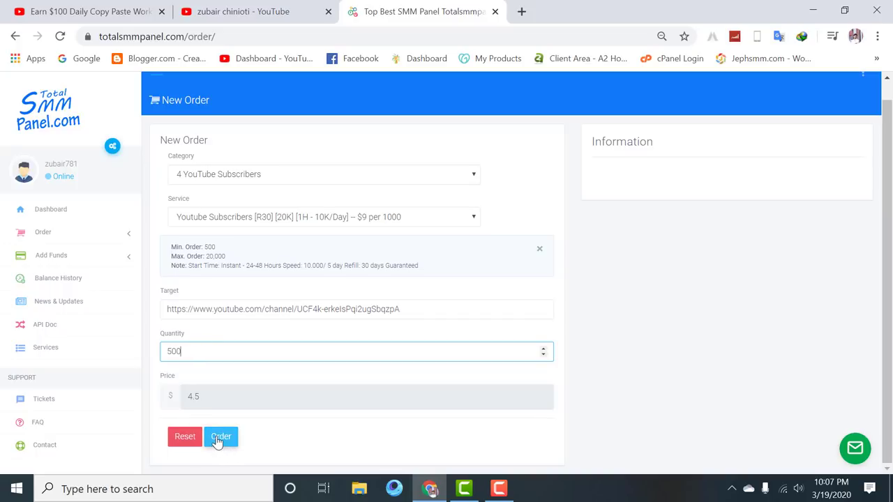
Step: View the order history page, and open and close the support contact form there
scroll(440, 279, "up", 1)
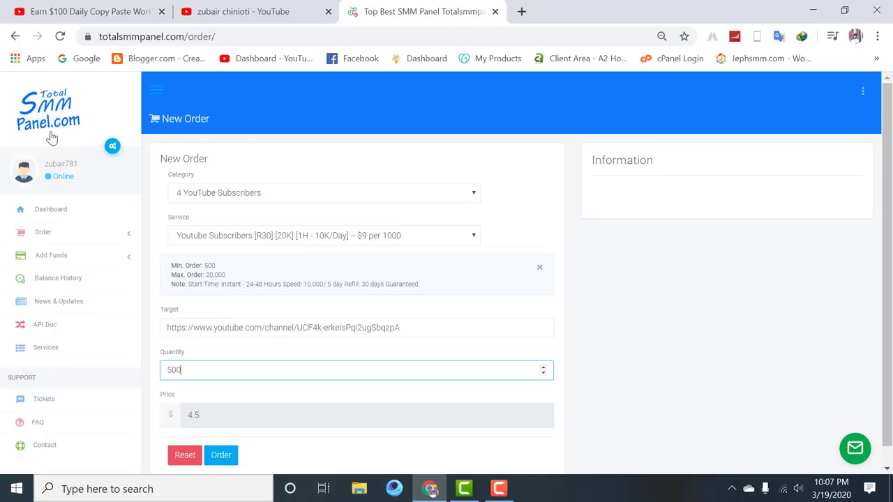
left_click(63, 235)
left_click(67, 274)
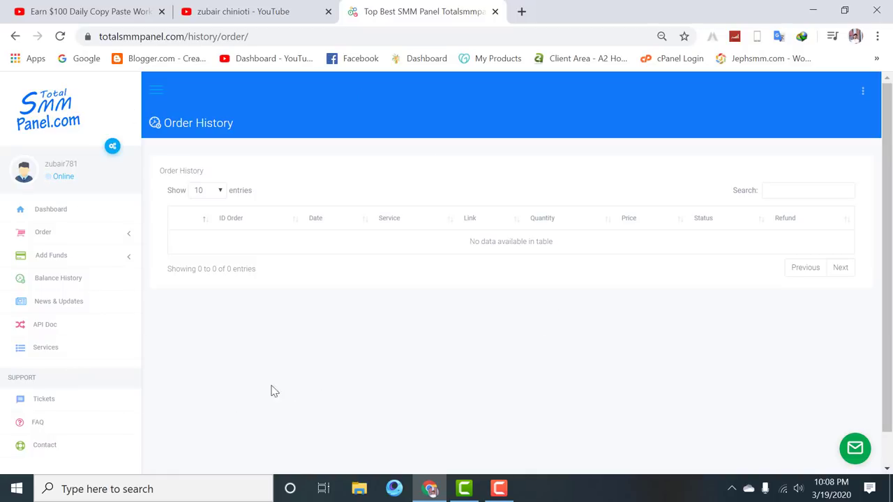
left_click(853, 453)
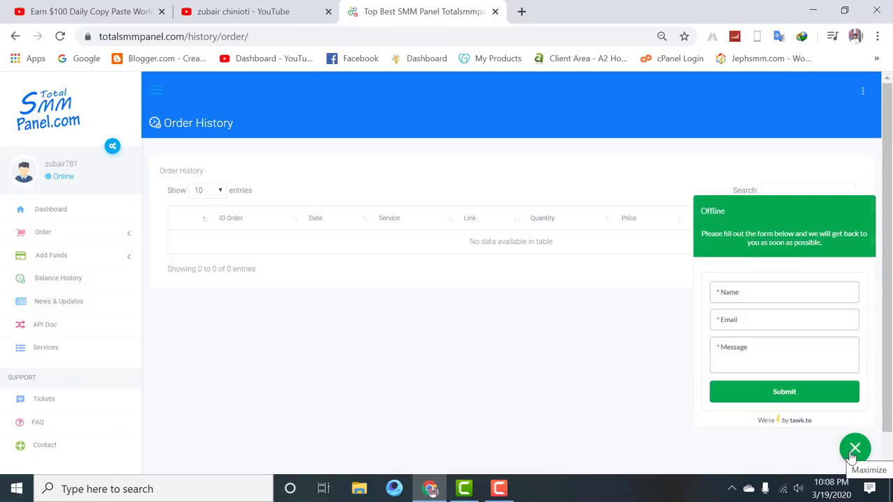
left_click(854, 450)
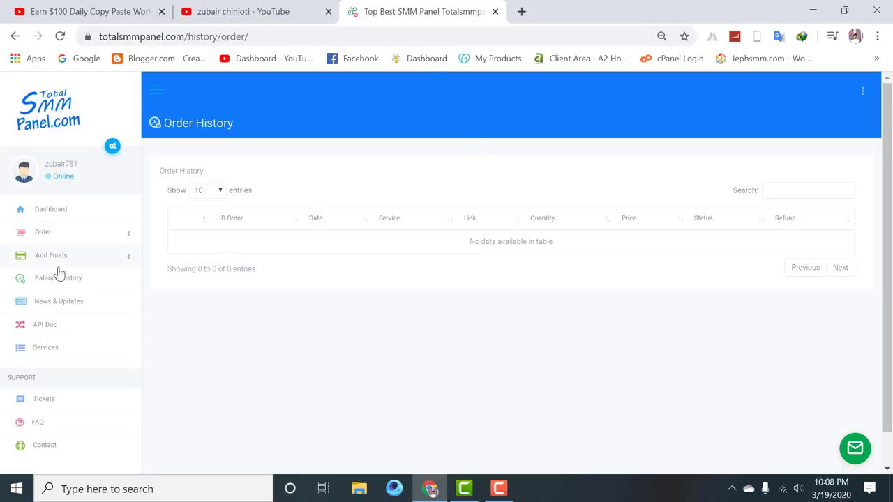
Step: Open the services list and highlight the names of the four YouTube subscribers services one after another
left_click(48, 346)
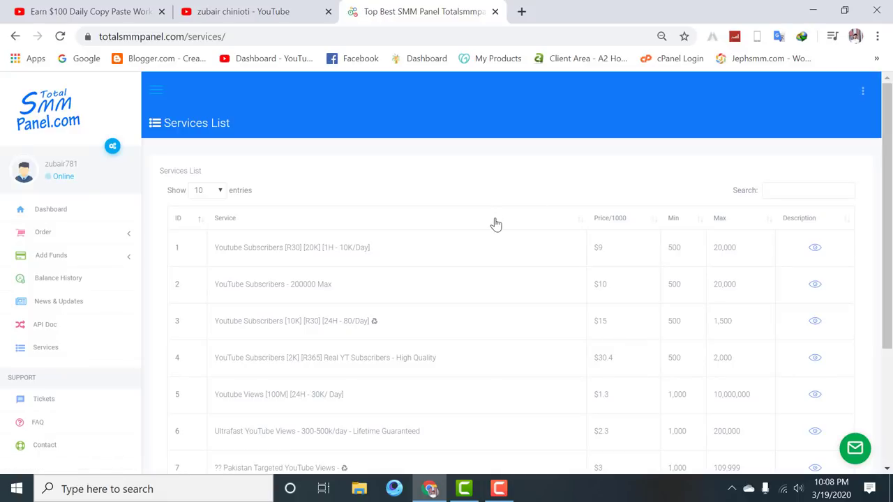
scroll(458, 226, "down", 1)
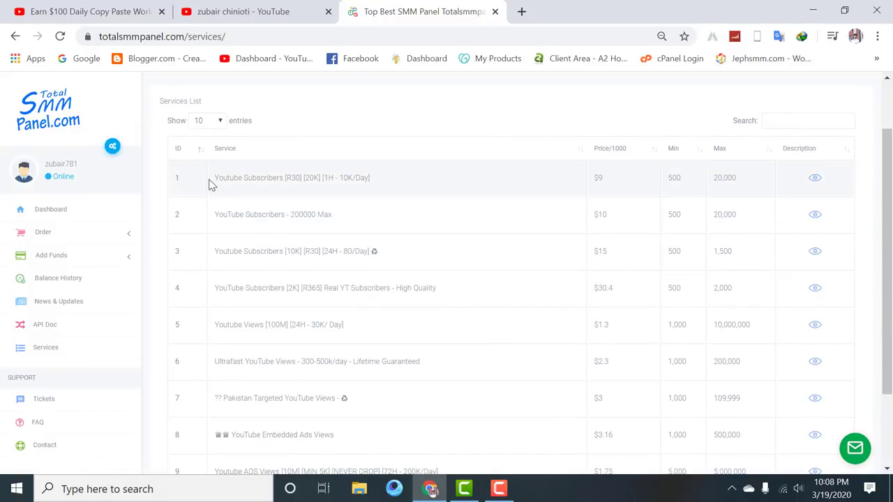
left_click_drag(210, 183, 408, 184)
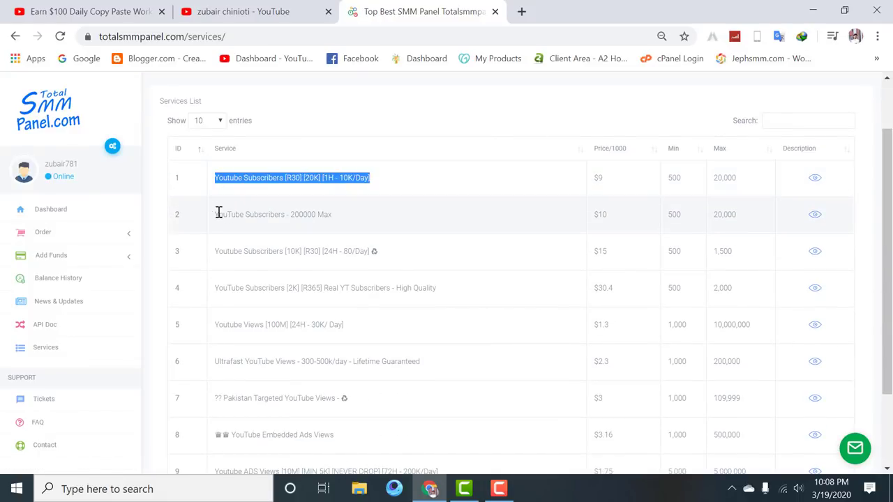
left_click_drag(219, 214, 370, 215)
left_click_drag(216, 251, 404, 257)
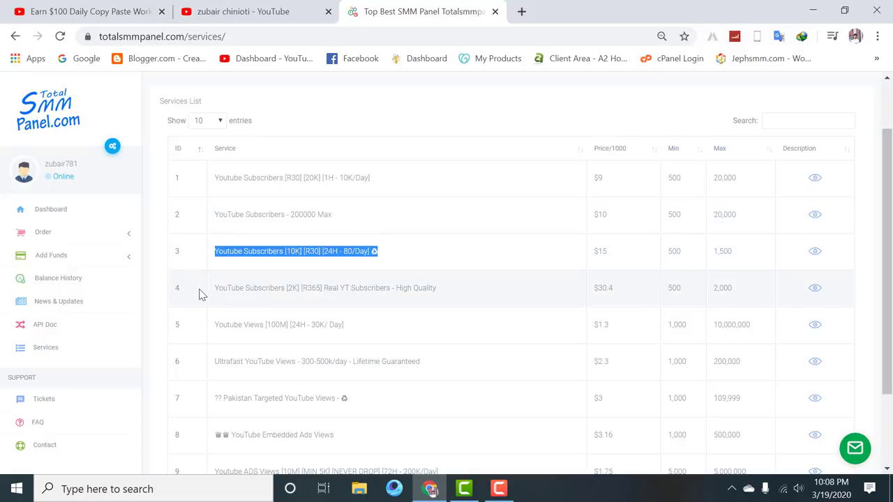
left_click_drag(209, 292, 460, 295)
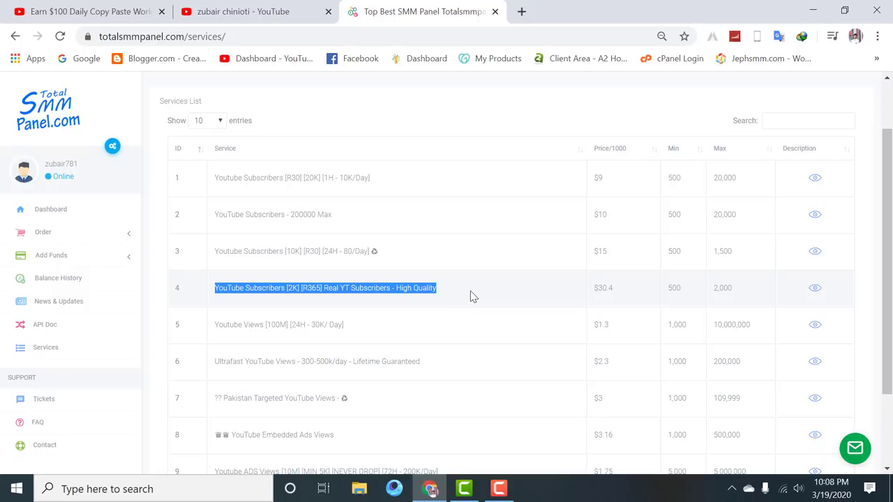
Step: Highlight the name of the Youtube Views [100M] service and its price per 1000
scroll(465, 286, "down", 1)
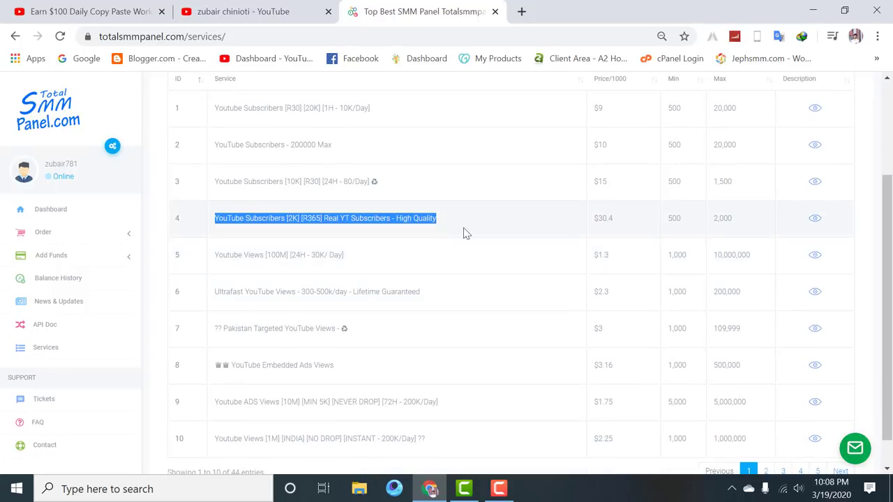
left_click_drag(212, 255, 362, 256)
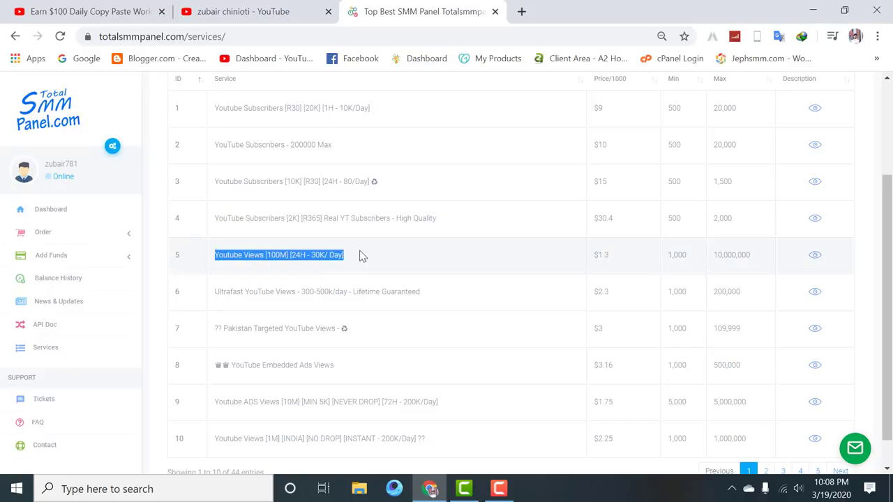
double_click(604, 255)
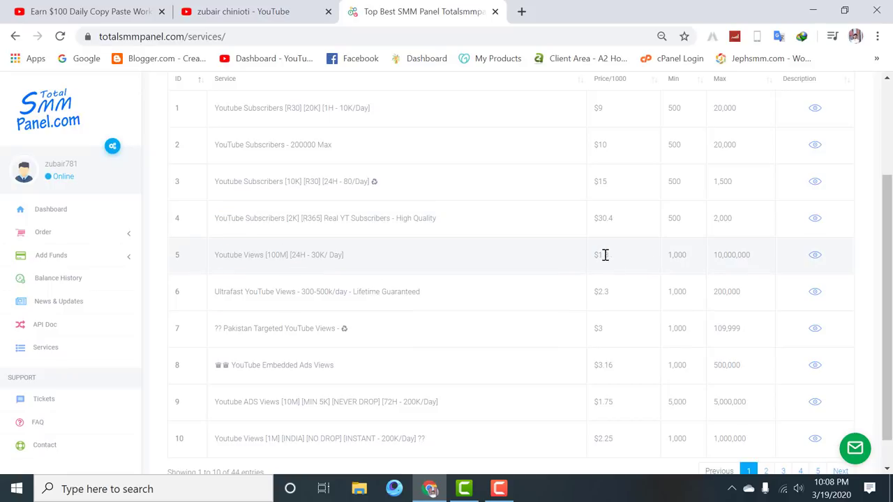
scroll(258, 264, "down", 1)
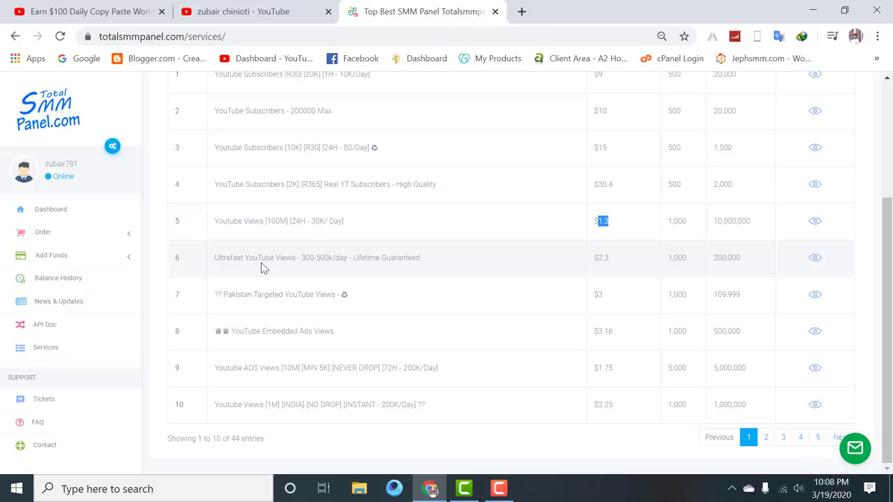
Step: Highlight the YouTube Embedded Ads Views service and the Pakistan Targeted YouTube Views service in the services list
scroll(275, 276, "up", 1)
scroll(286, 279, "up", 2)
scroll(293, 275, "down", 3)
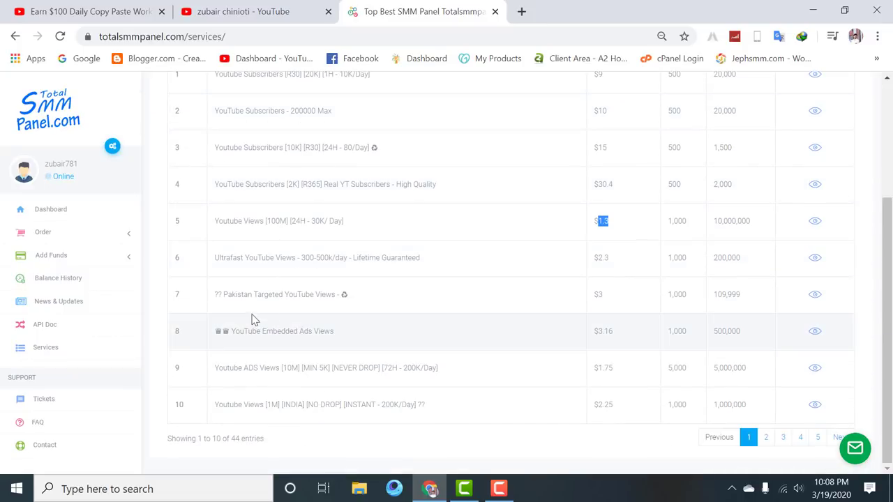
left_click_drag(213, 332, 342, 334)
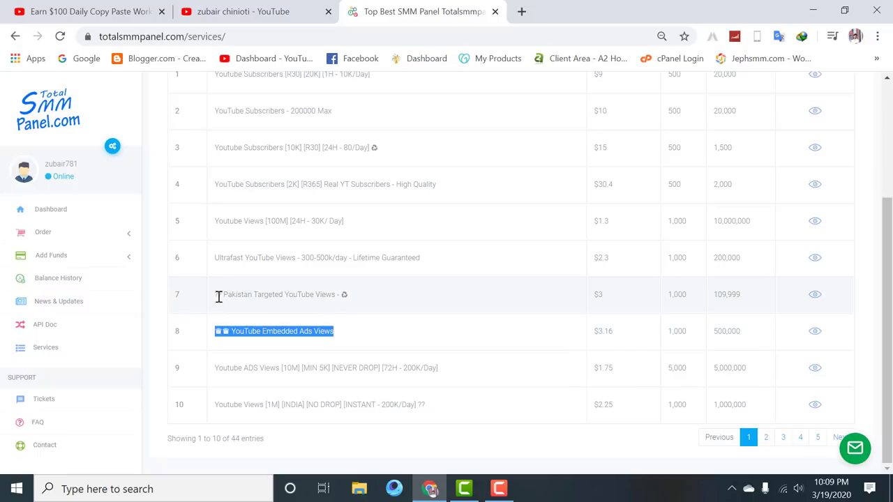
left_click_drag(215, 296, 372, 292)
Step: Look through the first page of services, highlight the table from its heading through the tenth service name, and clear the selection
scroll(372, 297, "up", 3)
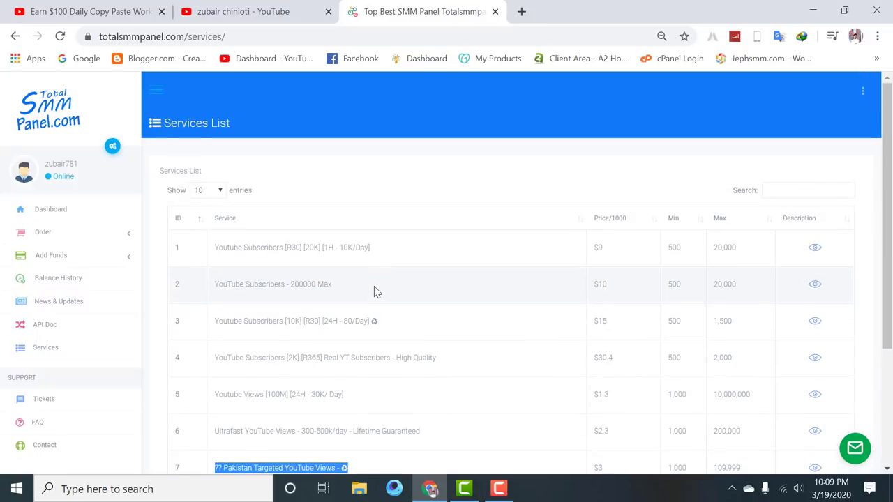
left_click(160, 230)
scroll(156, 240, "down", 2)
scroll(168, 242, "up", 1)
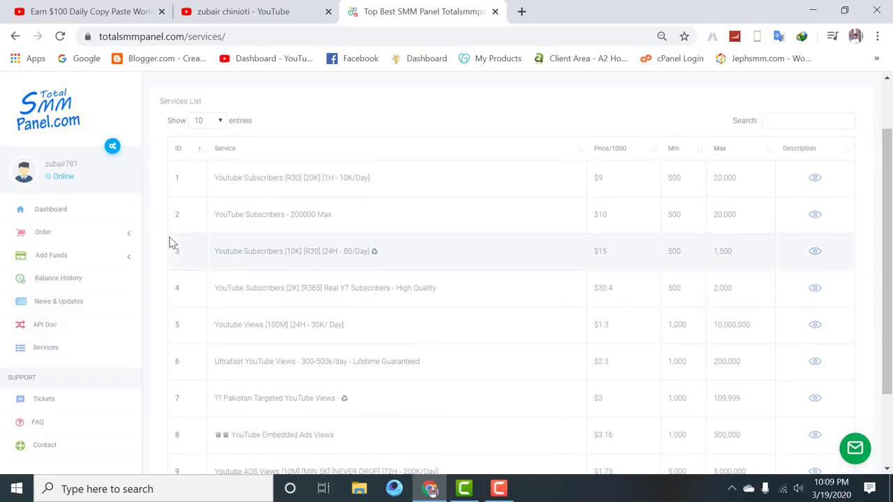
scroll(173, 242, "up", 1)
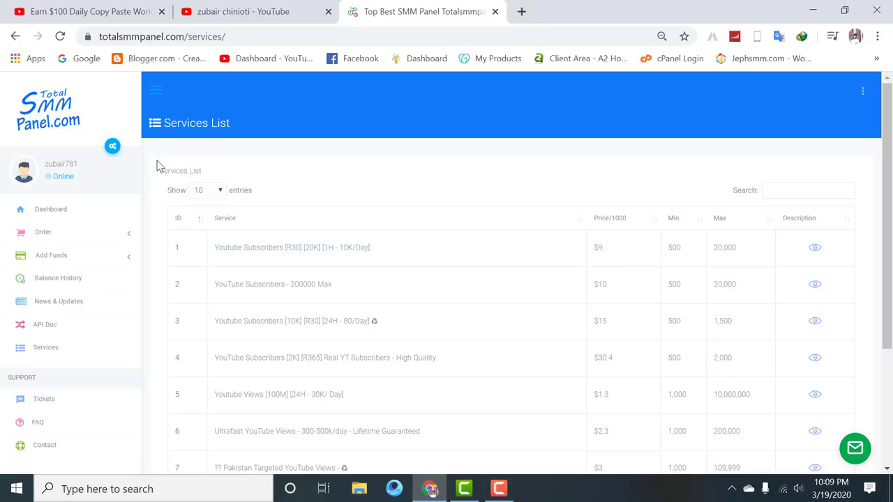
left_click_drag(157, 165, 469, 447)
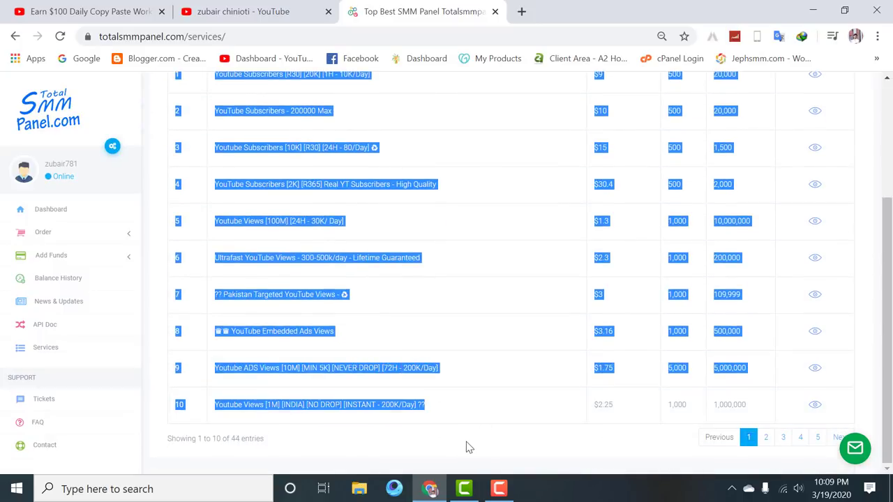
left_click(466, 442)
scroll(567, 418, "up", 3)
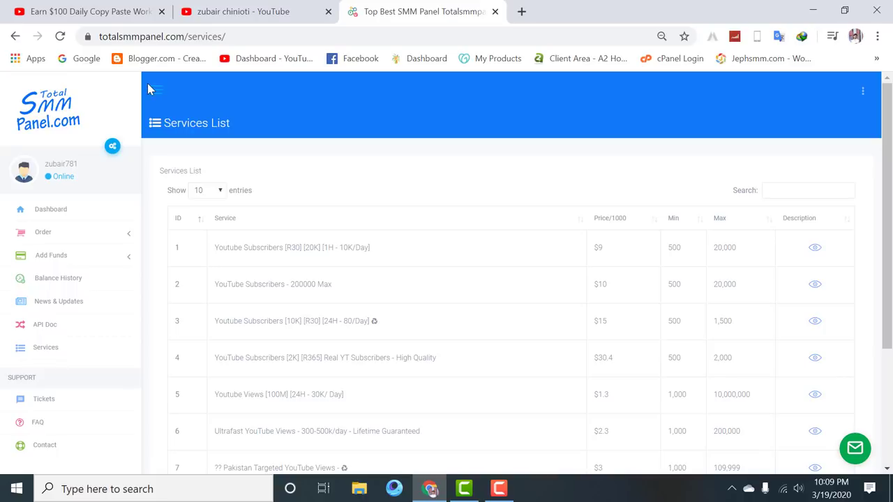
Step: Switch to the YouTube video about earning $100 daily with copy-paste work and like it
left_click(116, 8)
left_click(250, 245)
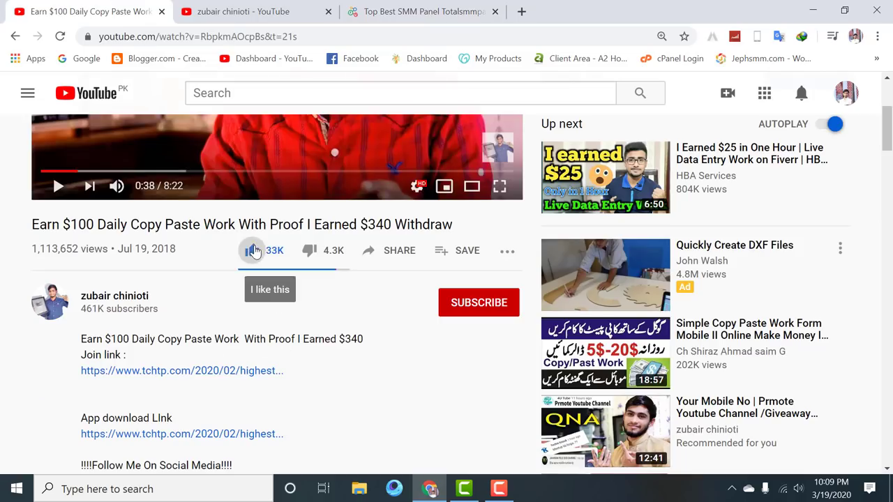